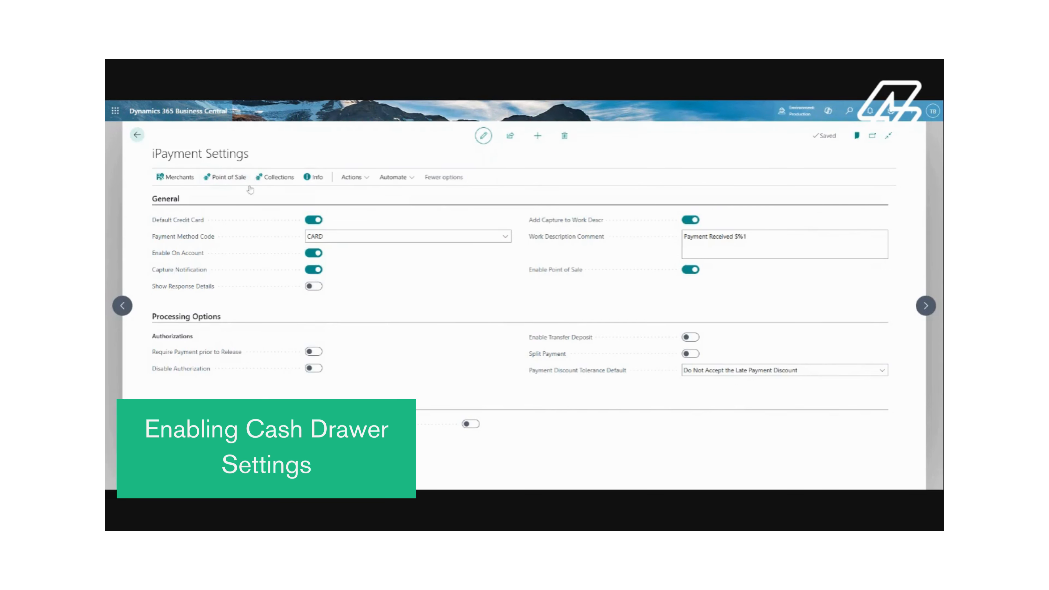
# Open the Point of Sale settings and review the reconciliation posting and options sections
pyautogui.click(232, 182)
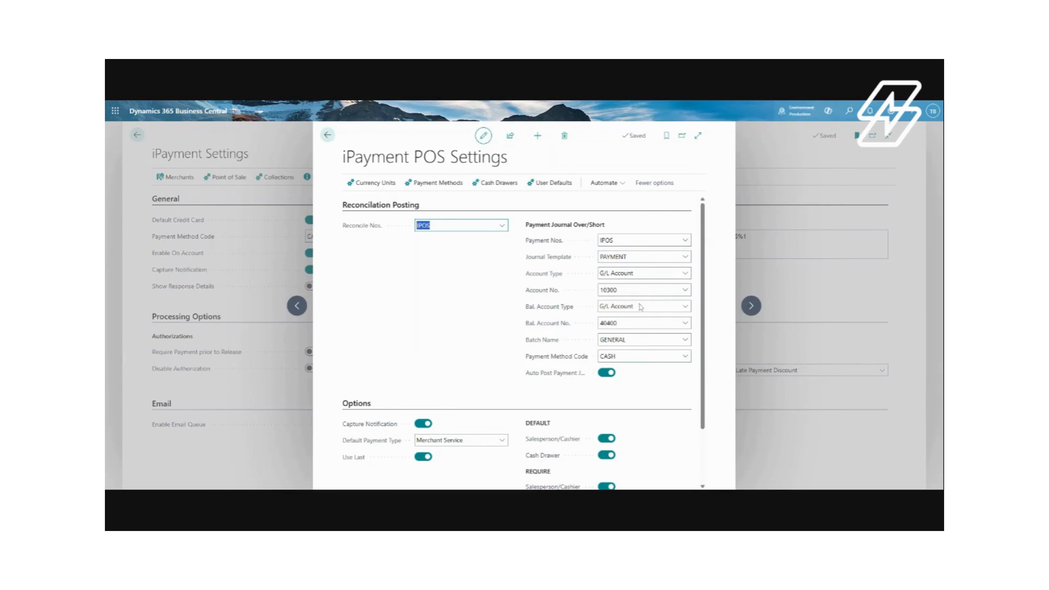
pyautogui.scroll(-2, 649, 367)
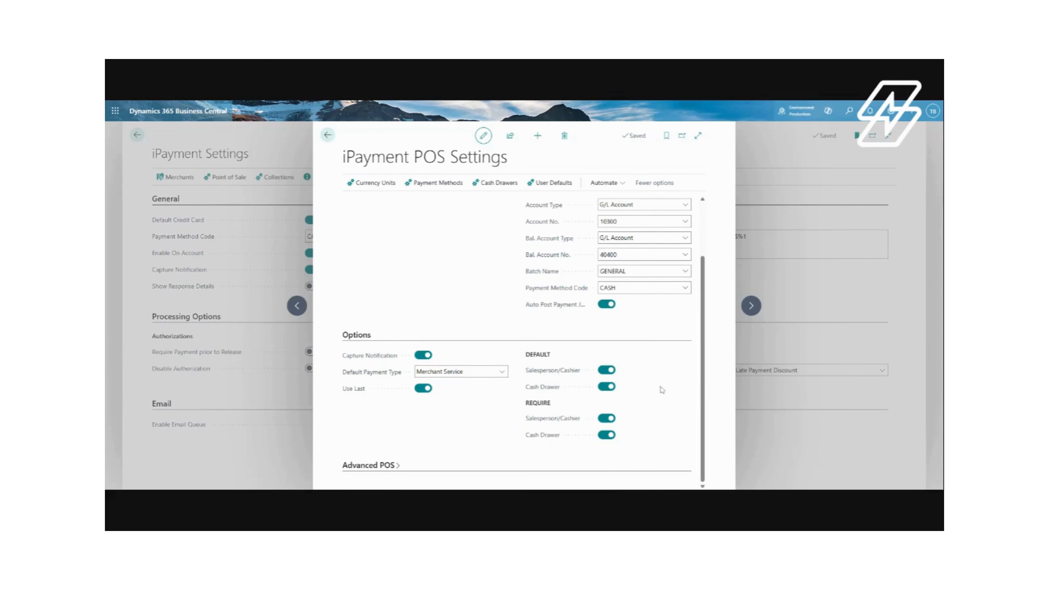
# Review the currency units list and the payment methods list from the POS settings
pyautogui.click(381, 186)
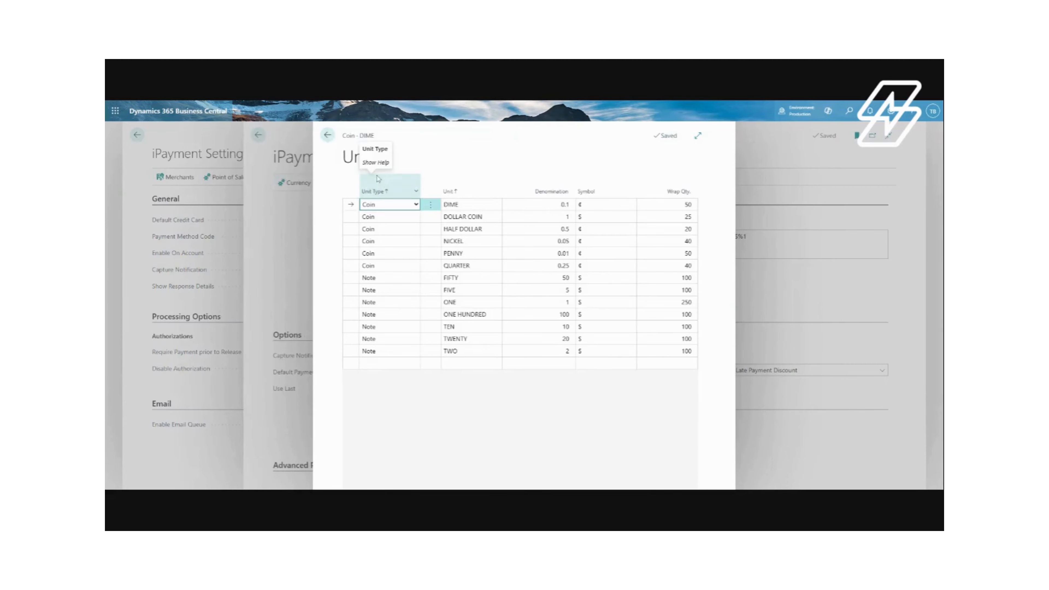
pyautogui.click(328, 136)
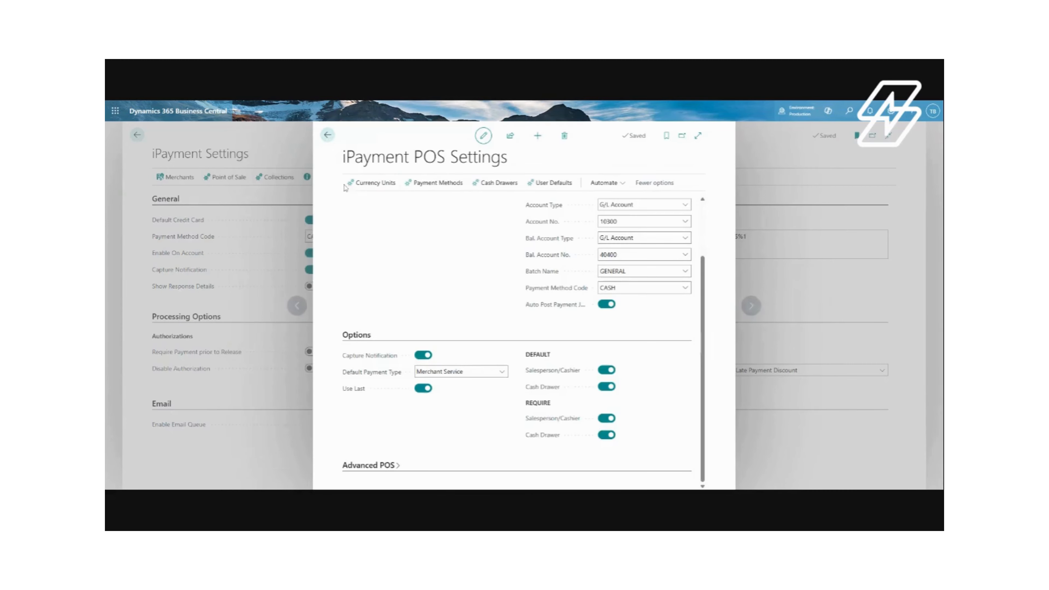
pyautogui.click(439, 185)
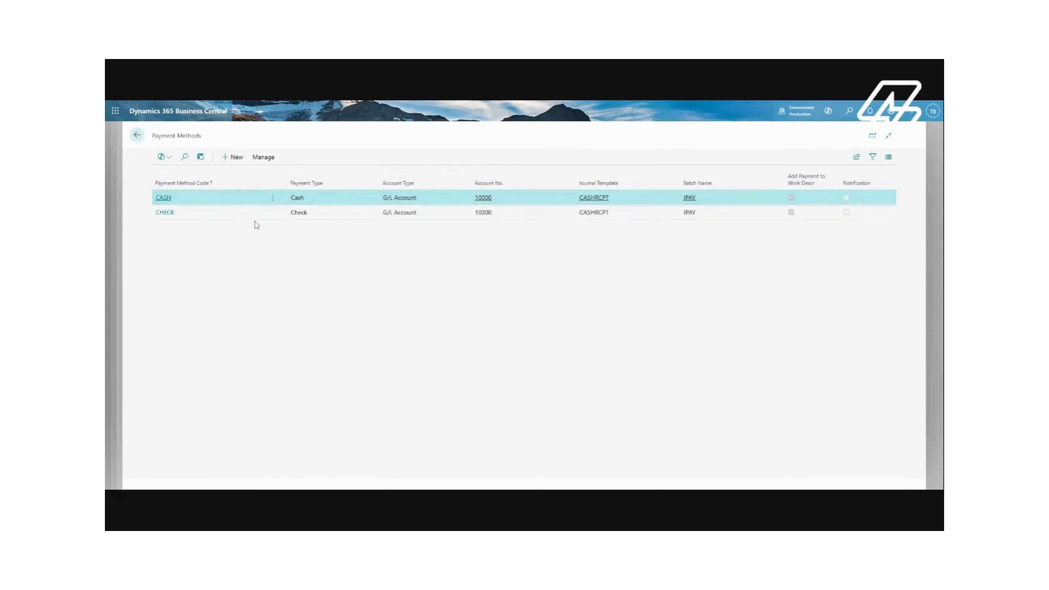
pyautogui.click(136, 135)
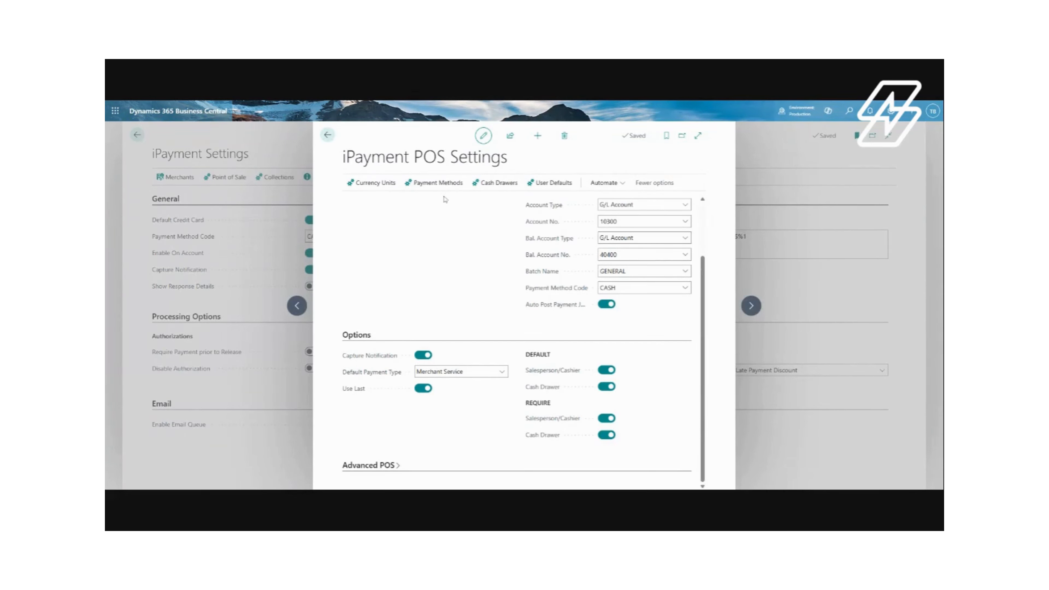
# Open the GREENWOOD cash drawer card in edit mode and examine its alert and default fields
pyautogui.click(504, 186)
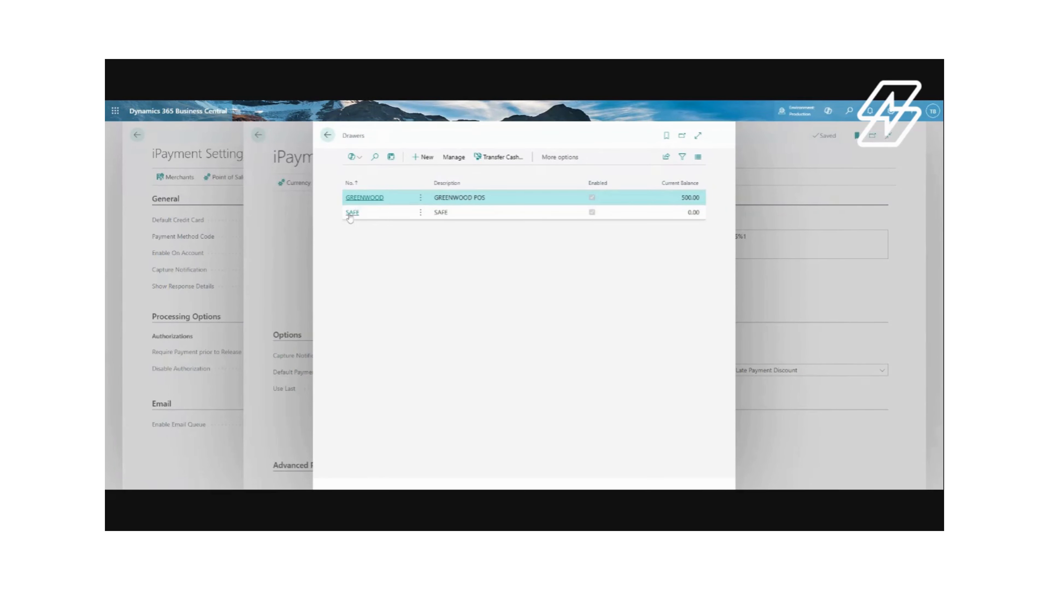
pyautogui.click(364, 203)
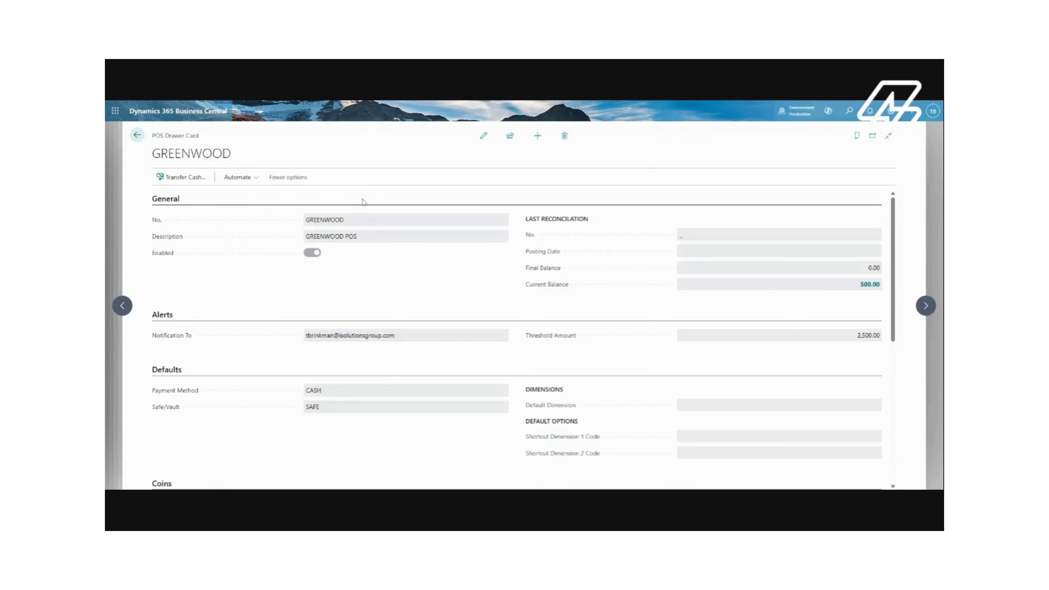
pyautogui.click(483, 136)
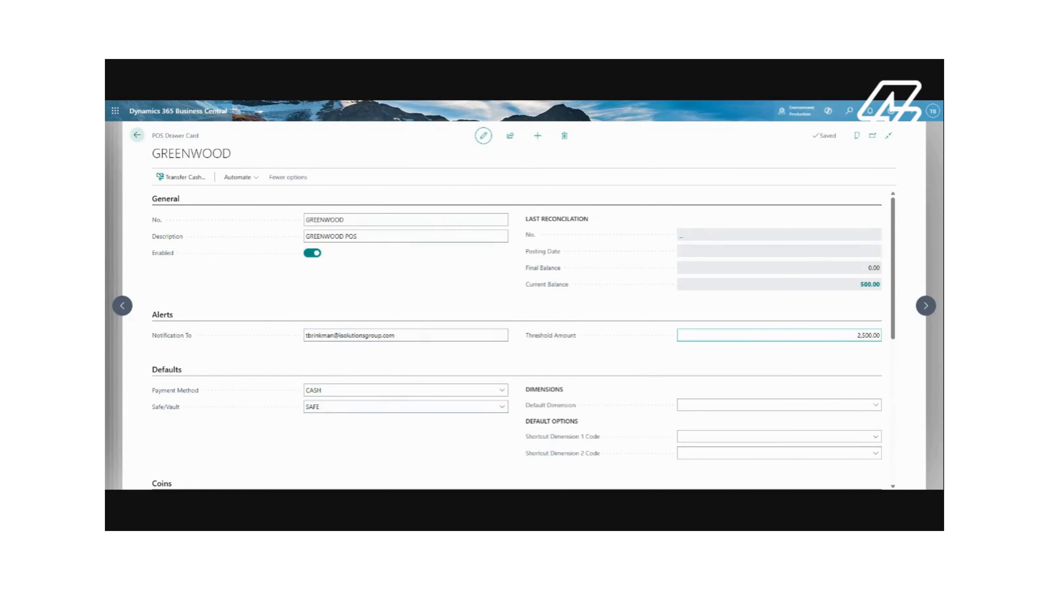
pyautogui.moveTo(880, 335); pyautogui.dragTo(855, 336)
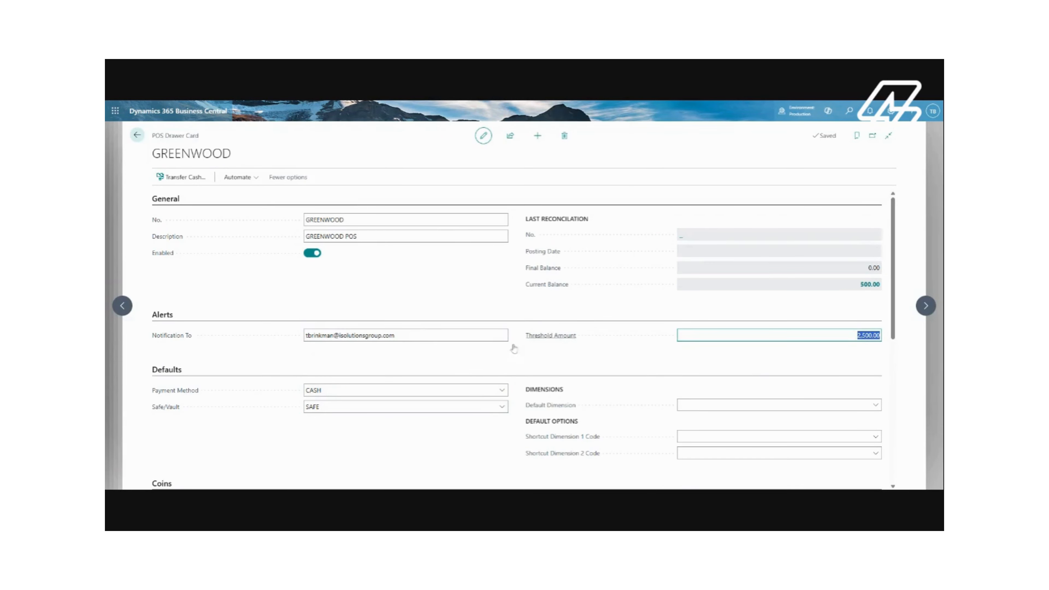
pyautogui.moveTo(433, 337); pyautogui.dragTo(226, 322)
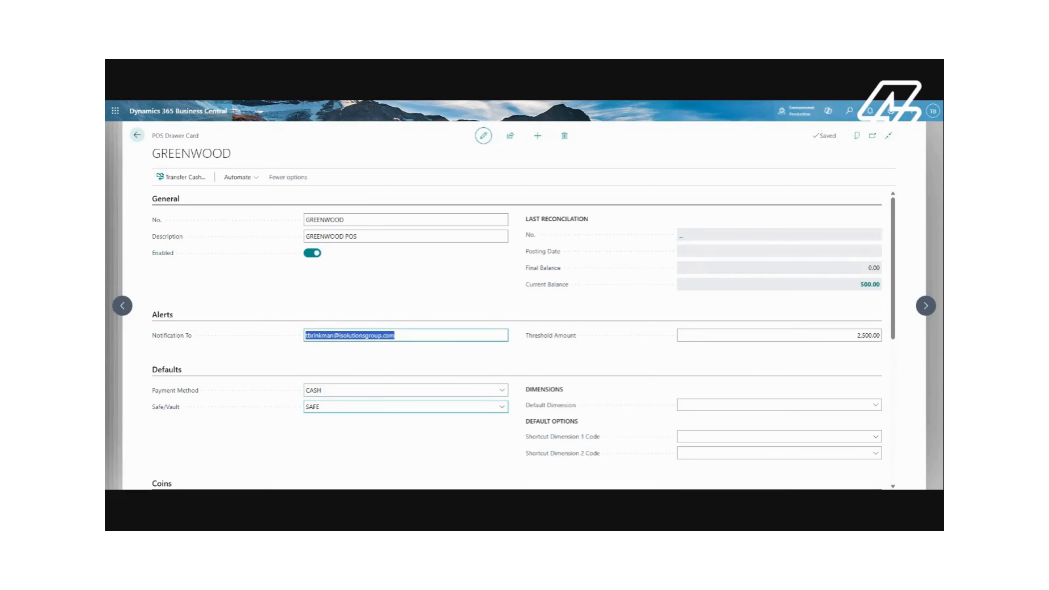
pyautogui.click(334, 406)
pyautogui.click(419, 324)
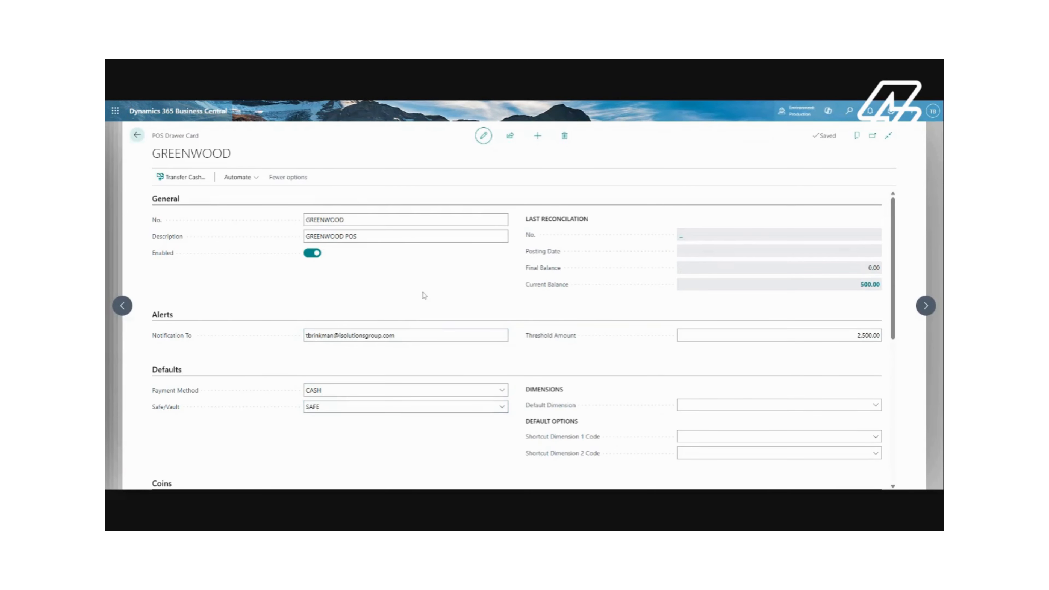
# Examine the GREENWOOD drawer's coin and note quantities and return to the POS settings
pyautogui.scroll(-4, 403, 309)
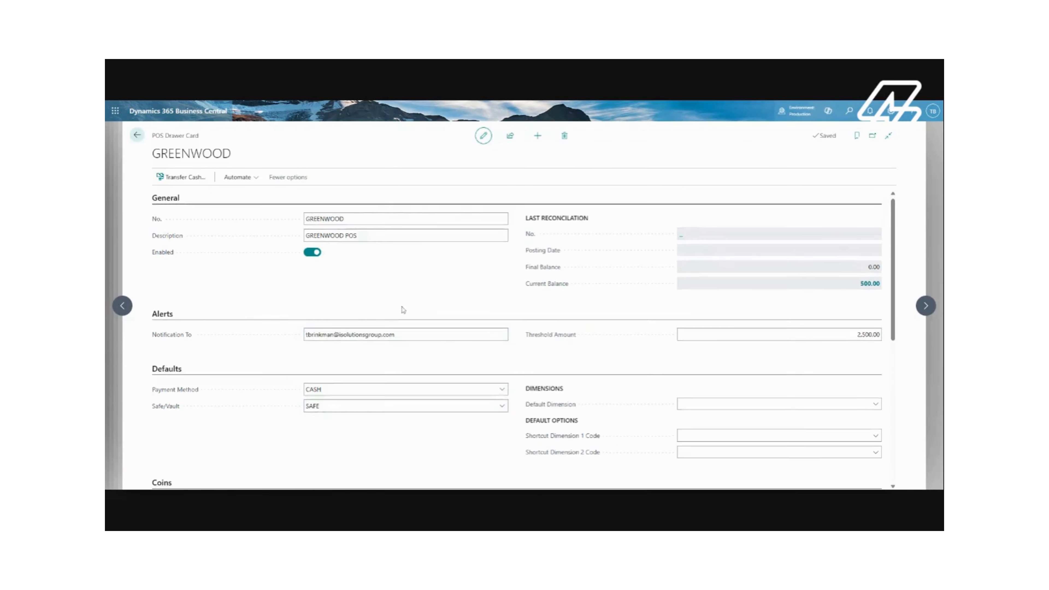
pyautogui.scroll(-3, 409, 315)
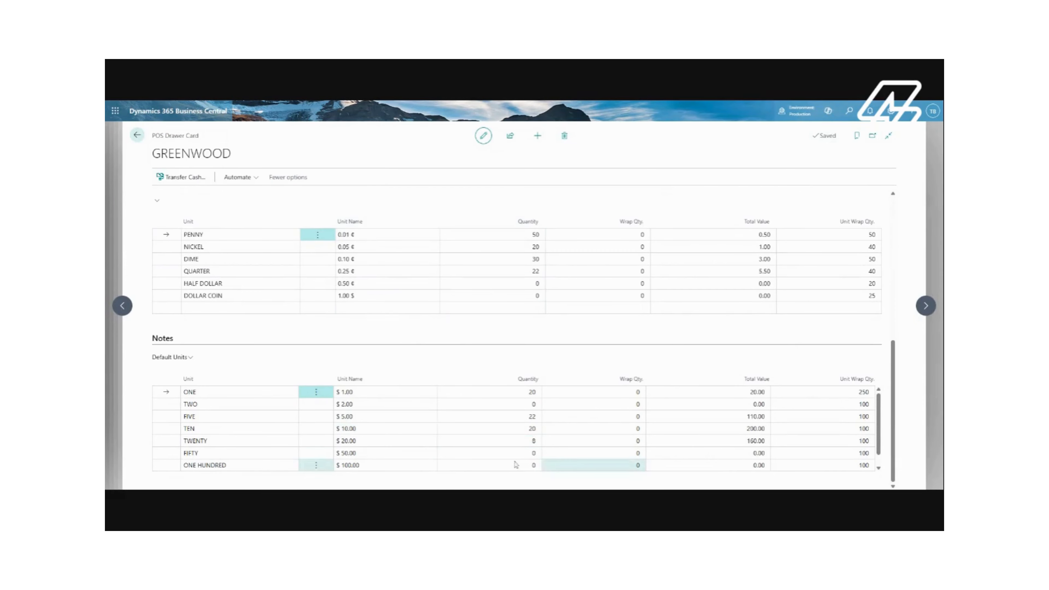
pyautogui.scroll(3, 754, 328)
pyautogui.scroll(10, 776, 315)
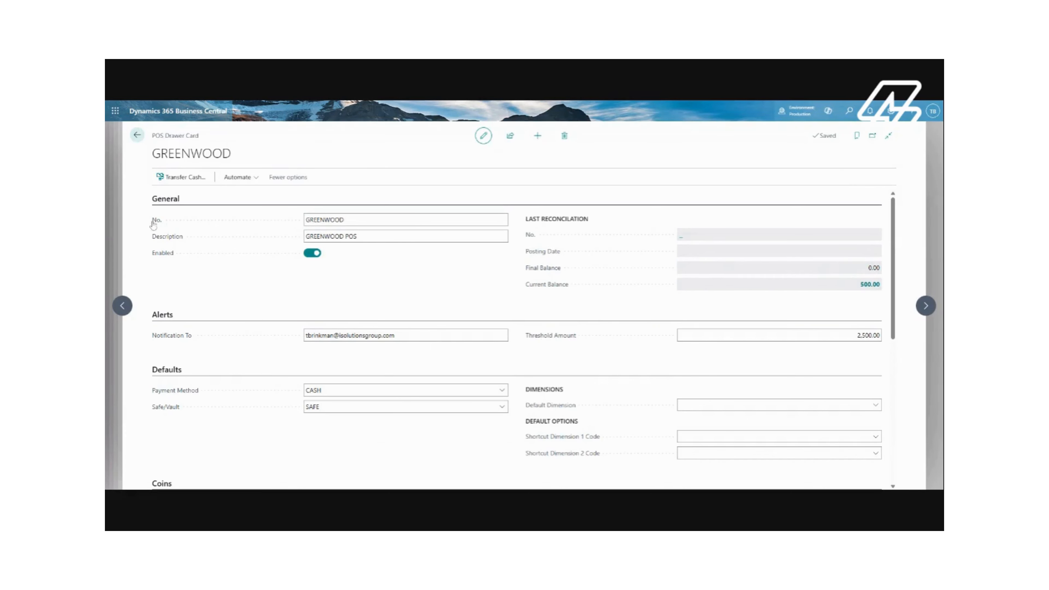
pyautogui.click(140, 136)
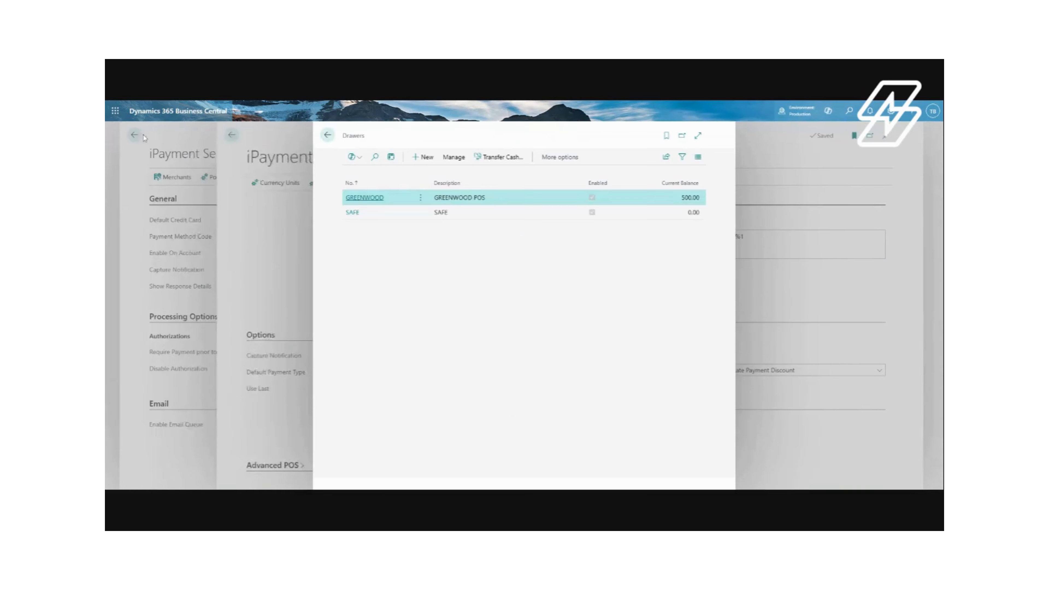
pyautogui.click(327, 135)
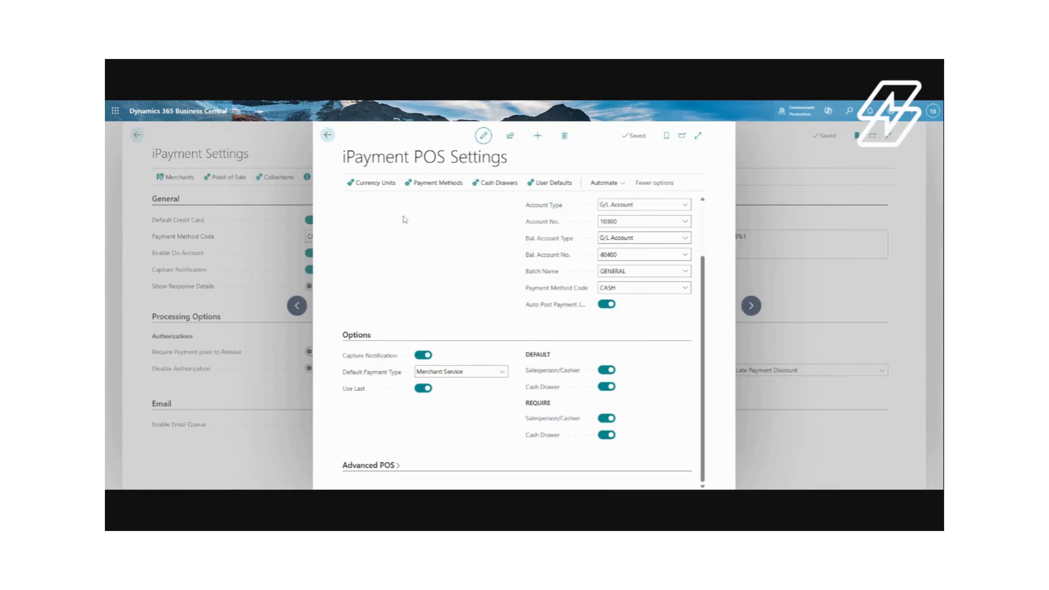
# Inspect the user defaults list and the user's setup card, closing back to iPayment Settings
pyautogui.click(553, 185)
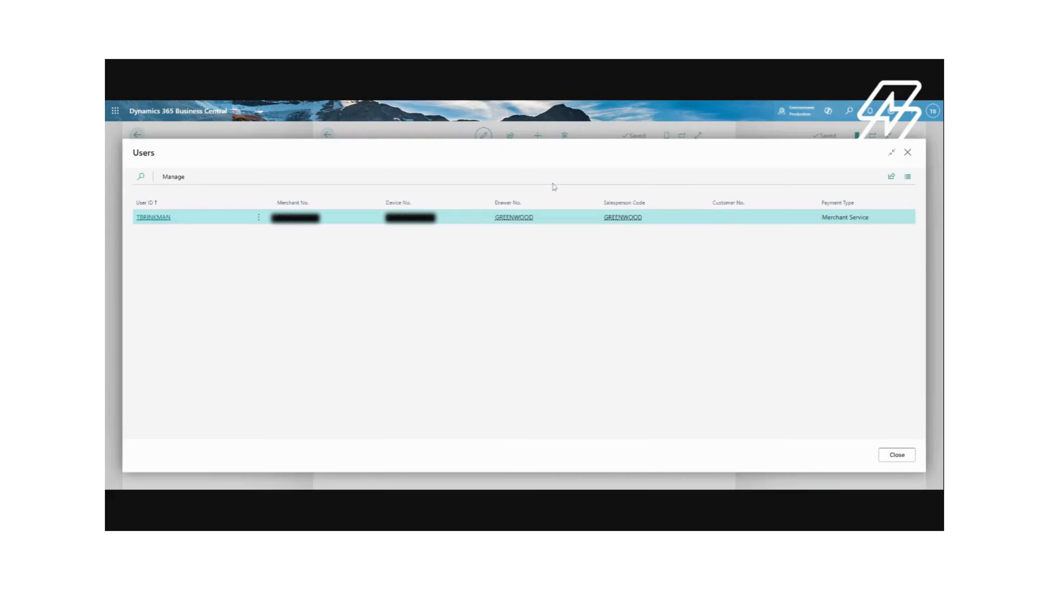
pyautogui.click(159, 220)
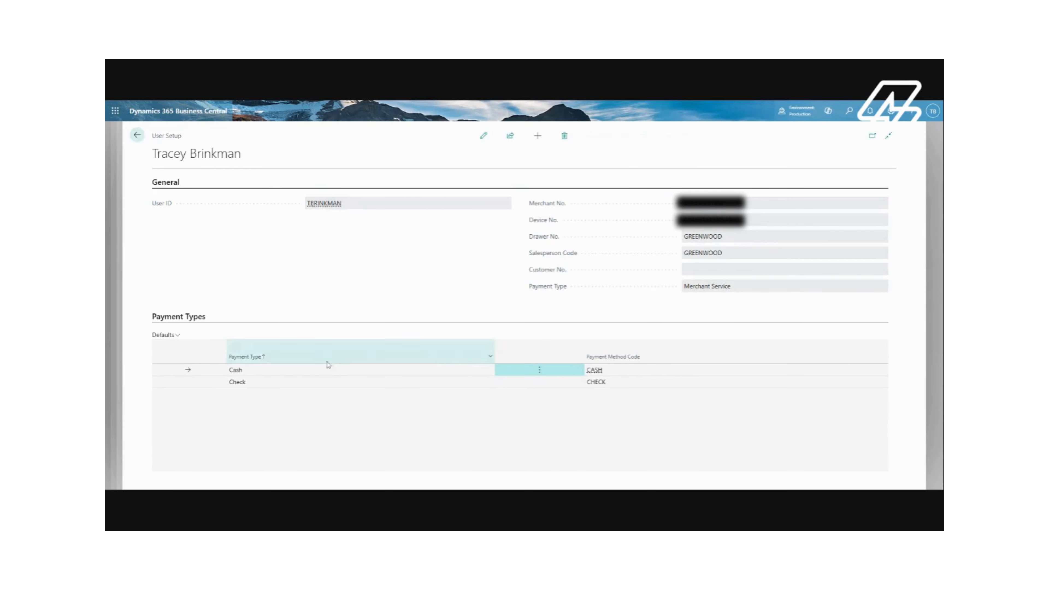
pyautogui.click(138, 135)
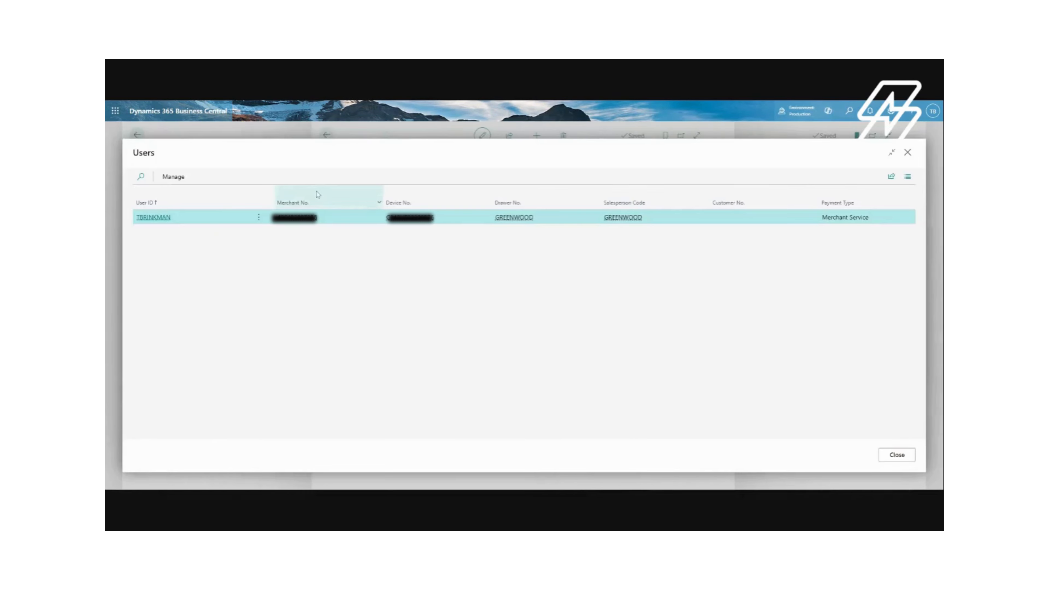
pyautogui.click(897, 455)
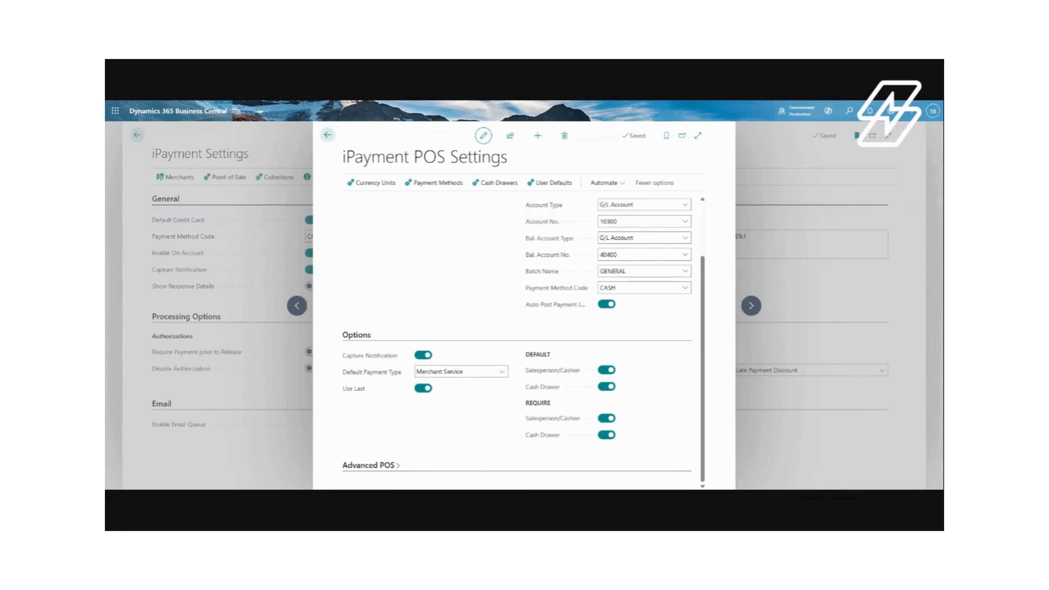
pyautogui.click(327, 136)
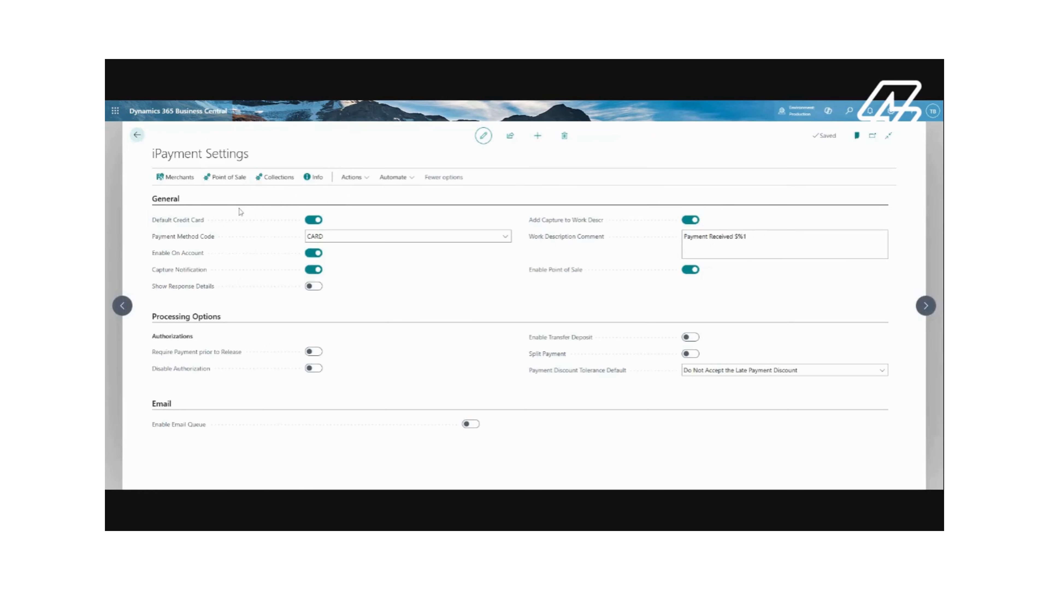
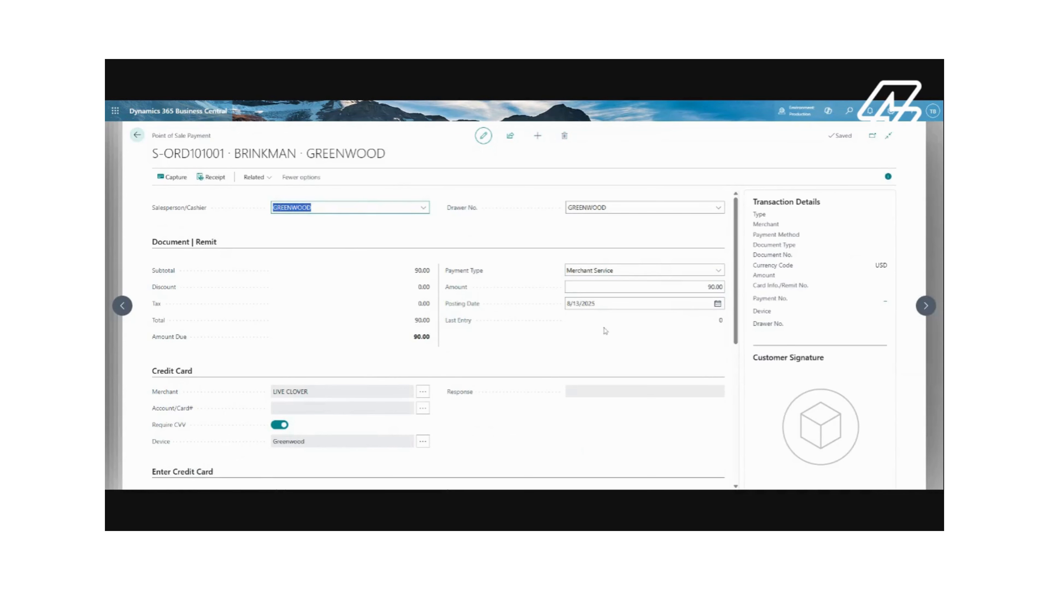
# Set the payment type on the point-of-sale payment to Cash
pyautogui.click(665, 288)
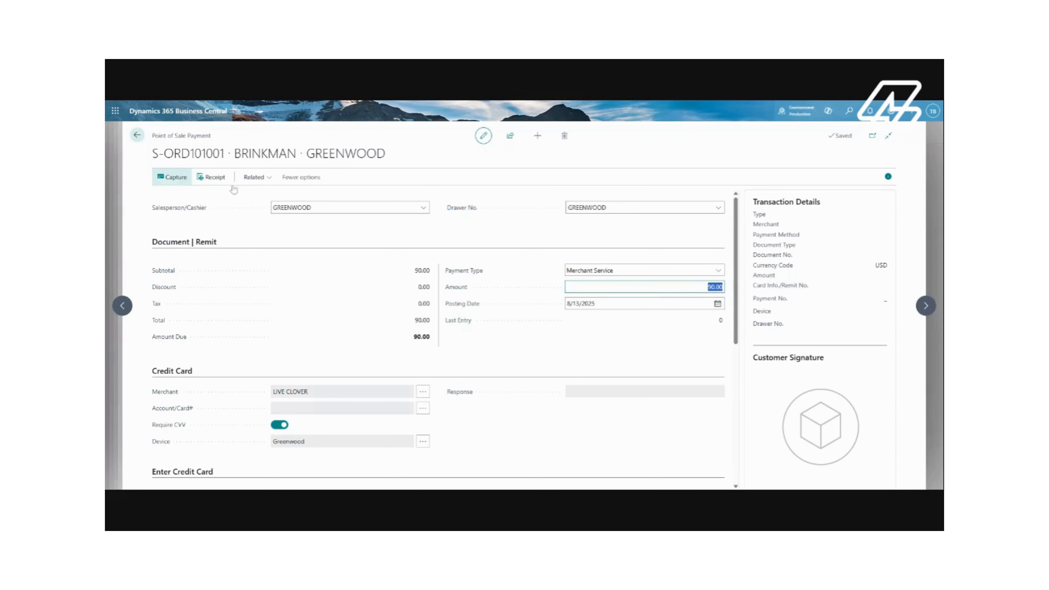
pyautogui.scroll(-1, 603, 325)
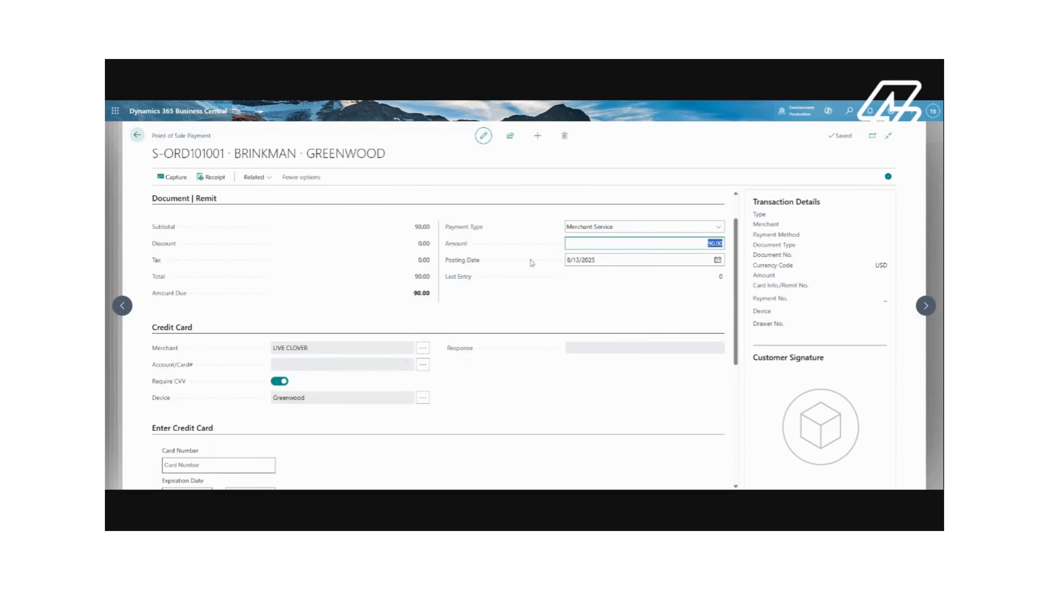
pyautogui.scroll(1, 364, 277)
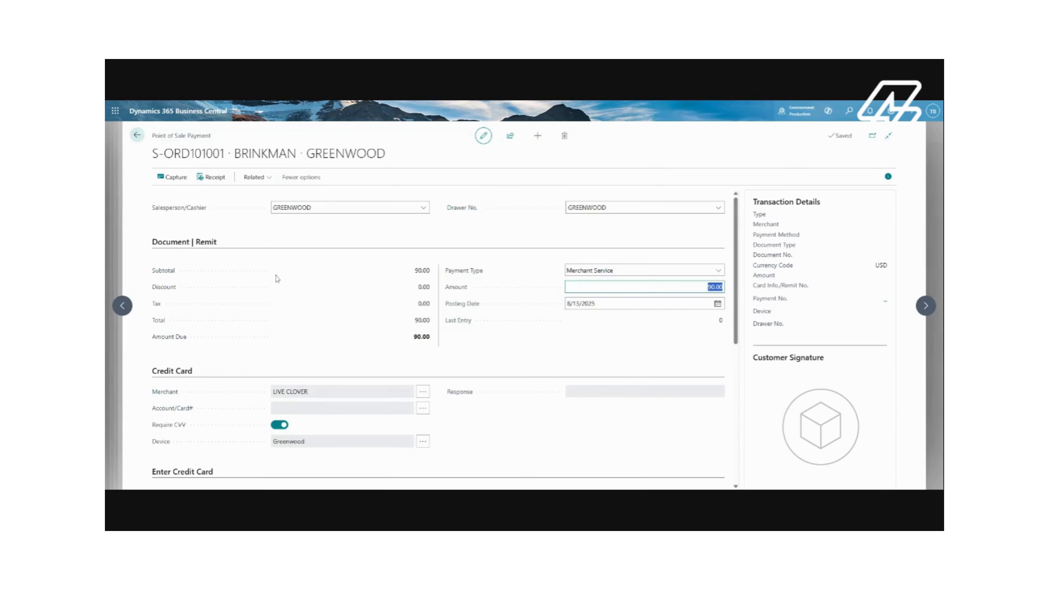
pyautogui.scroll(-5, 277, 279)
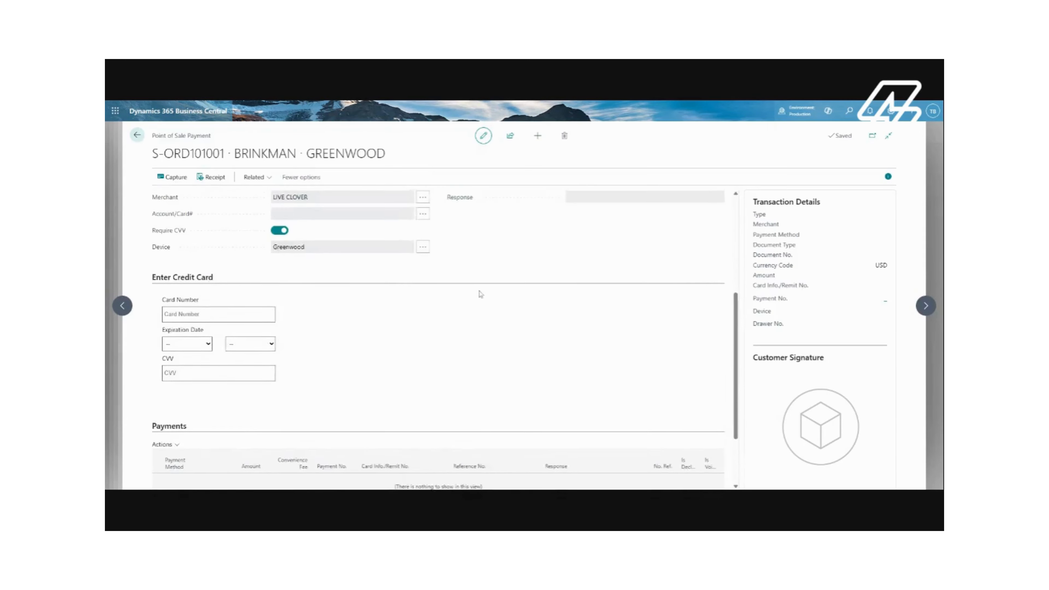
pyautogui.scroll(4, 481, 294)
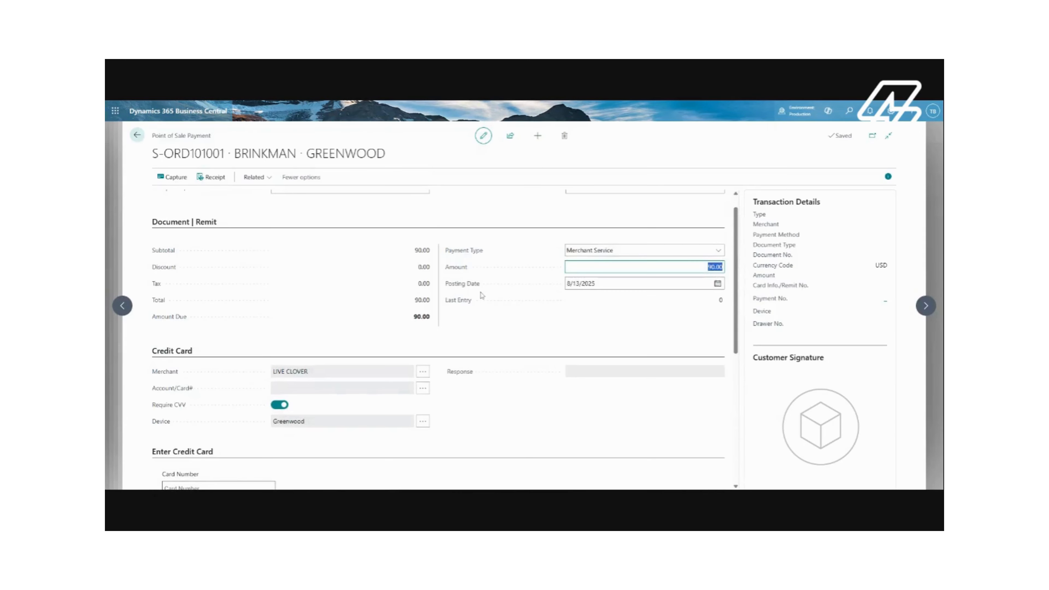
pyautogui.click(720, 252)
pyautogui.click(643, 263)
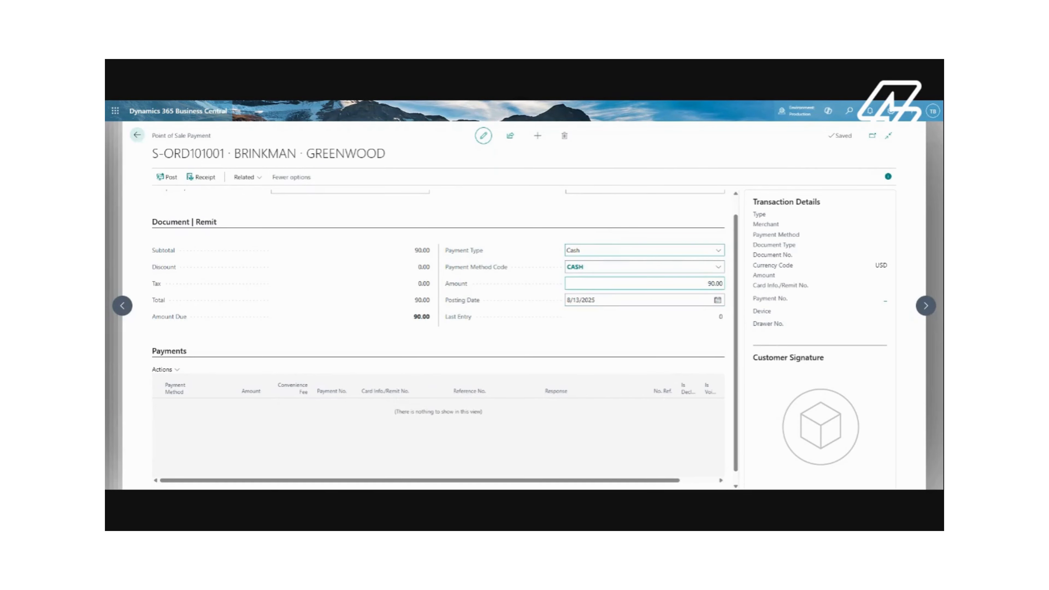
# Enter a tendered cash amount of 100.00
pyautogui.click(636, 284)
pyautogui.write('100.00')
pyautogui.press('Tab')
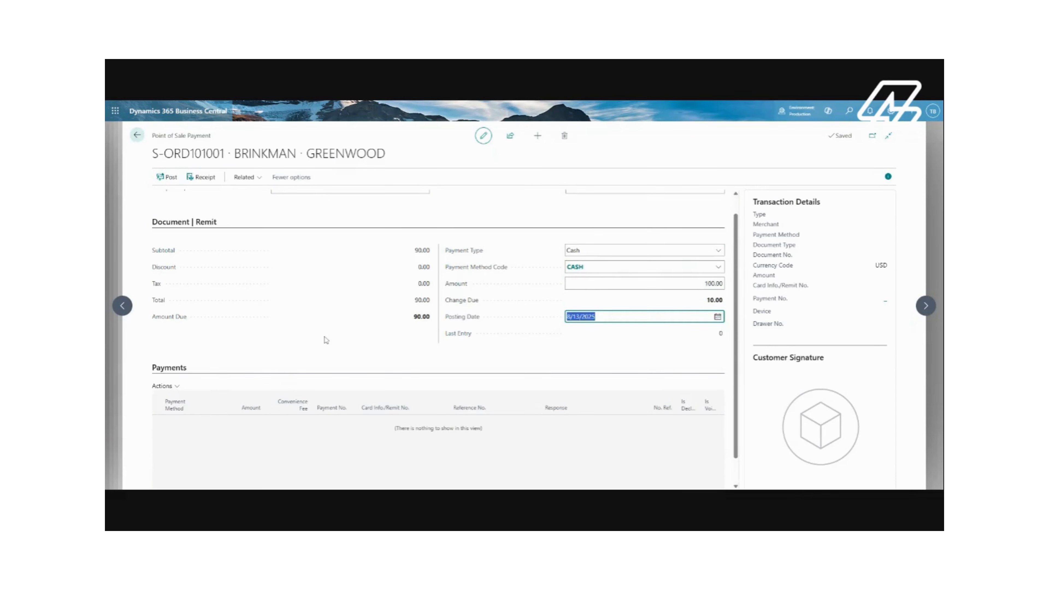
# Return to the sales order and reopen its Point of Sale payment from the iPayments actions
pyautogui.scroll(-1, 324, 339)
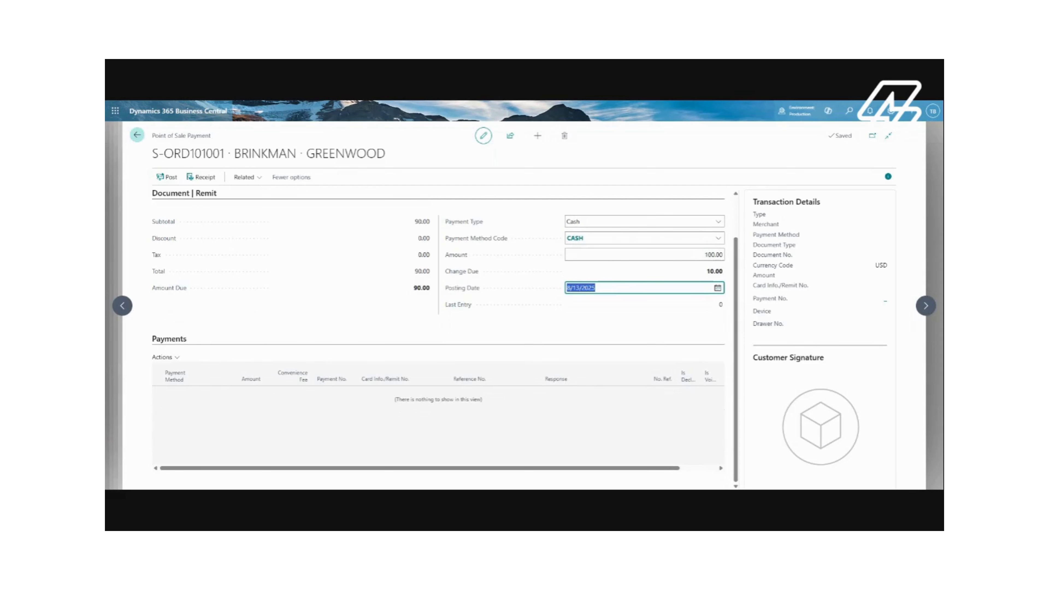
pyautogui.click(136, 134)
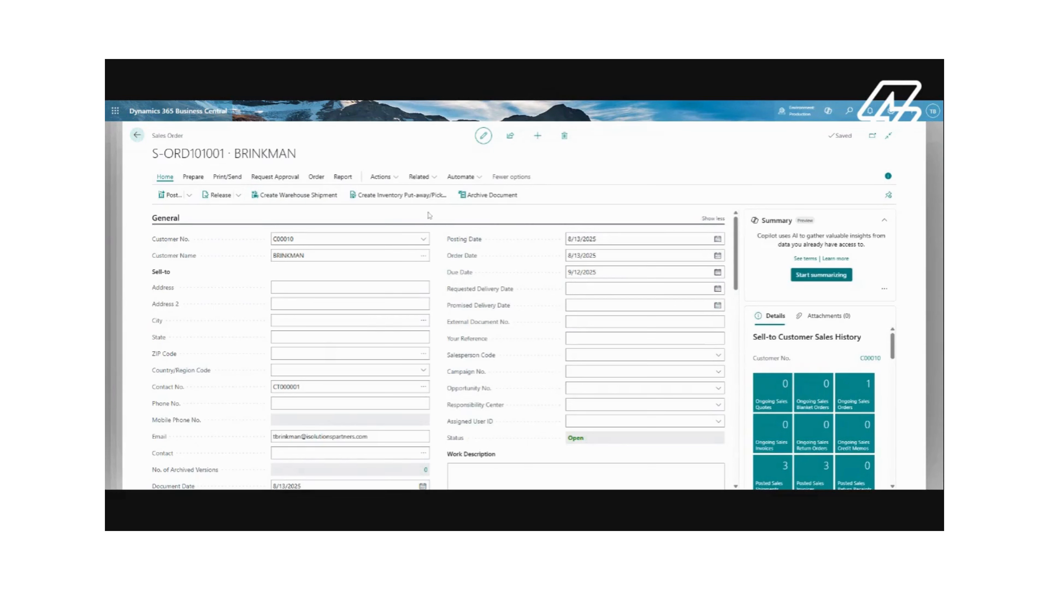
pyautogui.click(380, 177)
pyautogui.moveTo(416, 278)
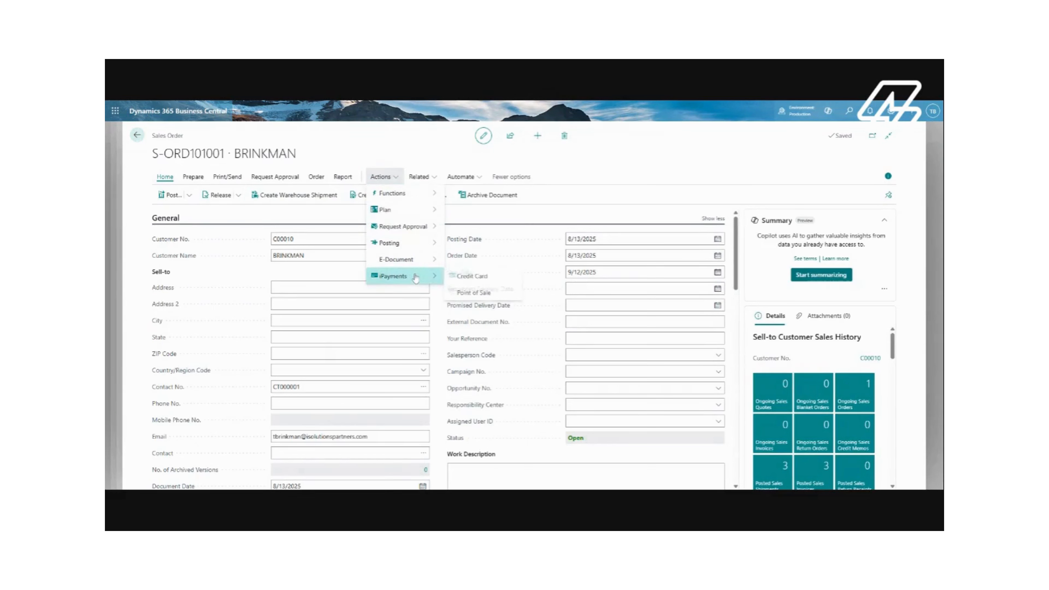
pyautogui.click(507, 295)
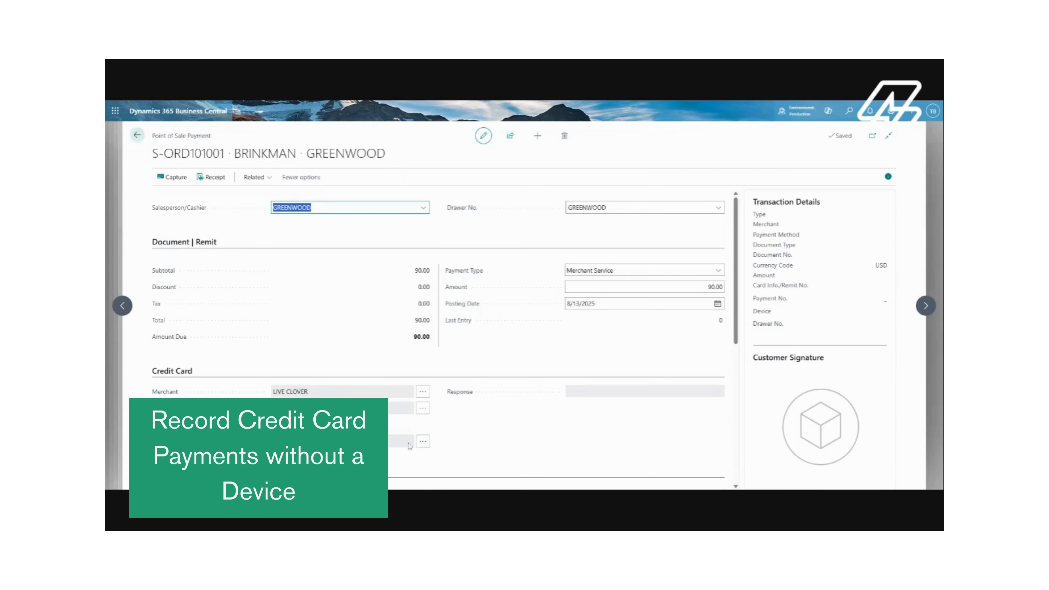
# Remove the device from the credit card section and select the manual card number field
pyautogui.click(423, 441)
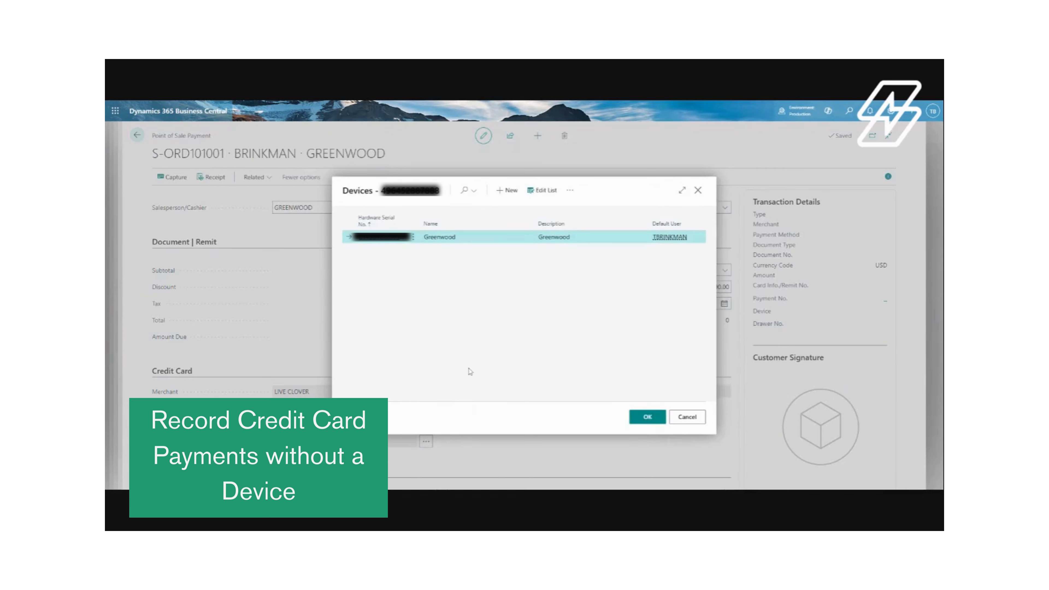
pyautogui.press('Escape')
pyautogui.scroll(-1, 352, 395)
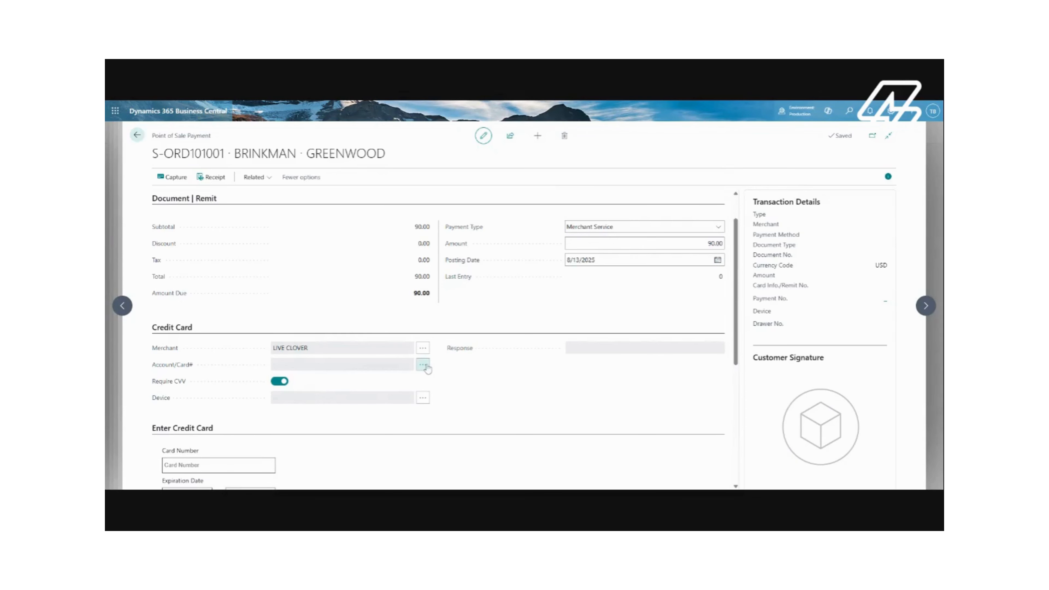
pyautogui.scroll(-3, 495, 370)
pyautogui.scroll(2, 498, 371)
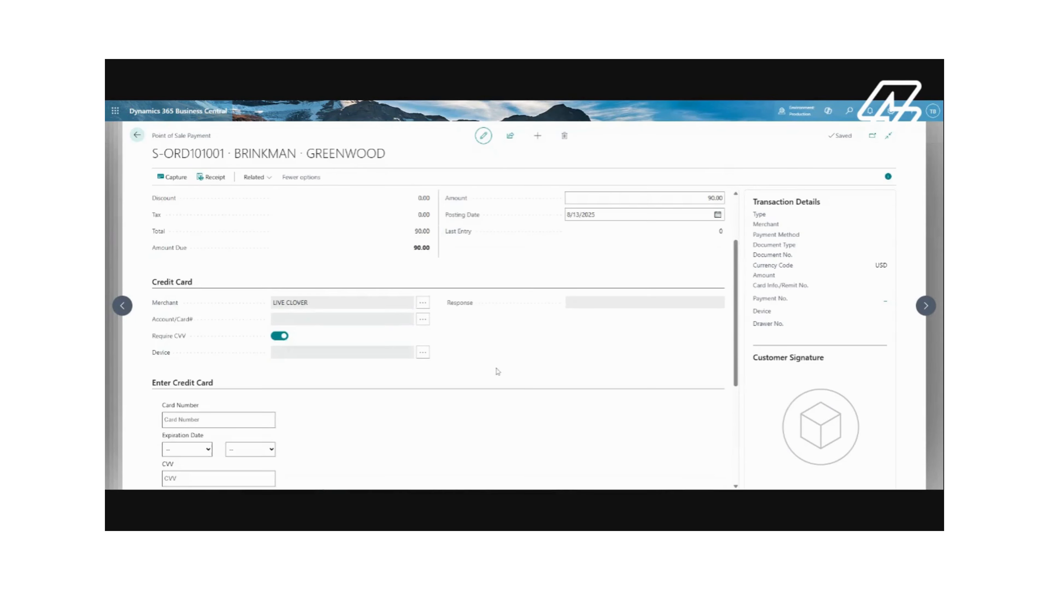
pyautogui.click(214, 421)
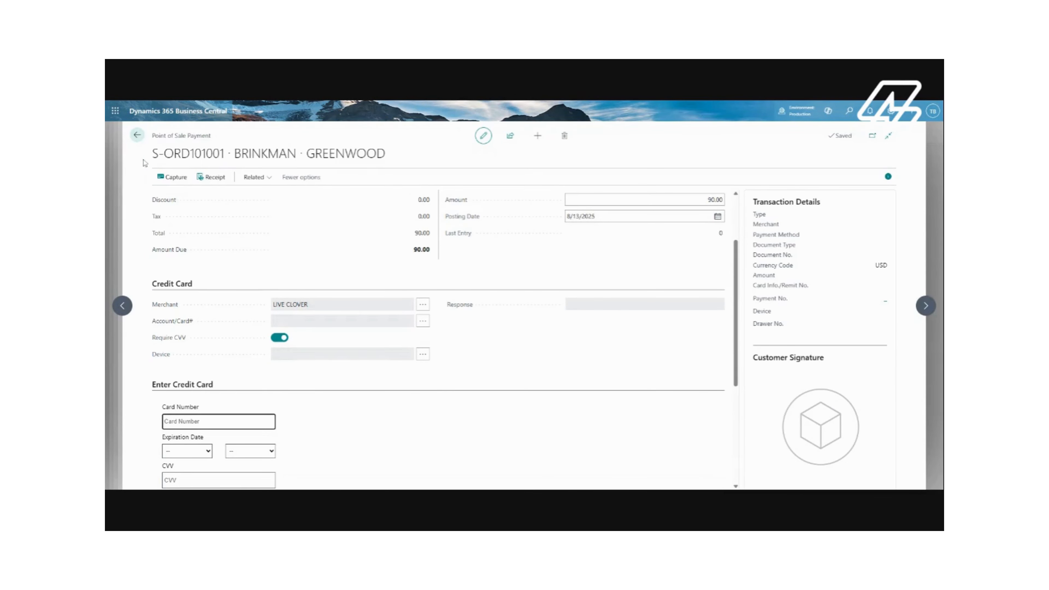
# Return to the sales order, review its lines and invoice details, and reopen it from the sales orders list
pyautogui.click(131, 136)
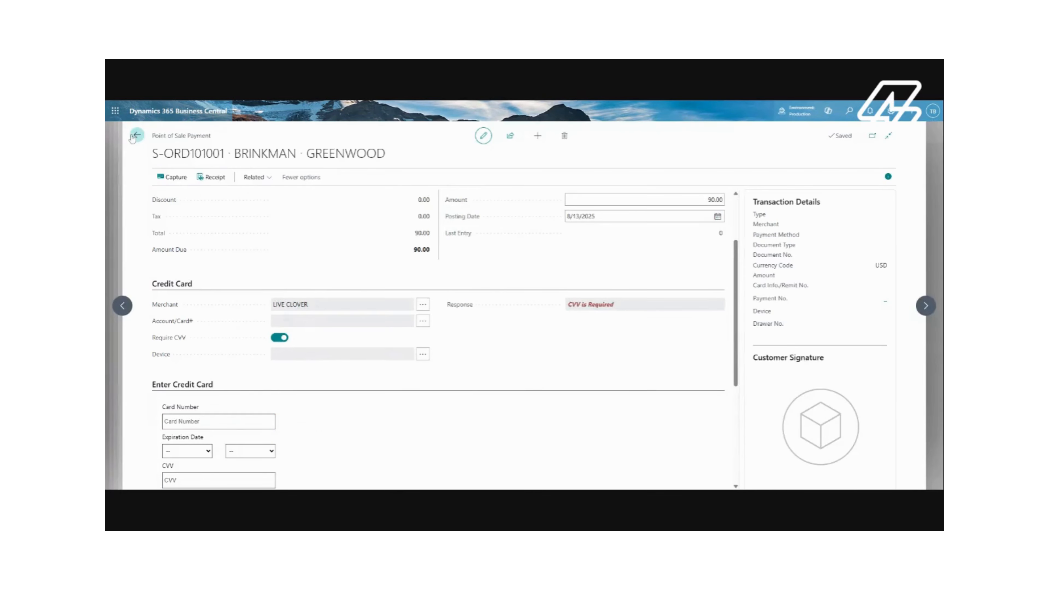
pyautogui.click(132, 136)
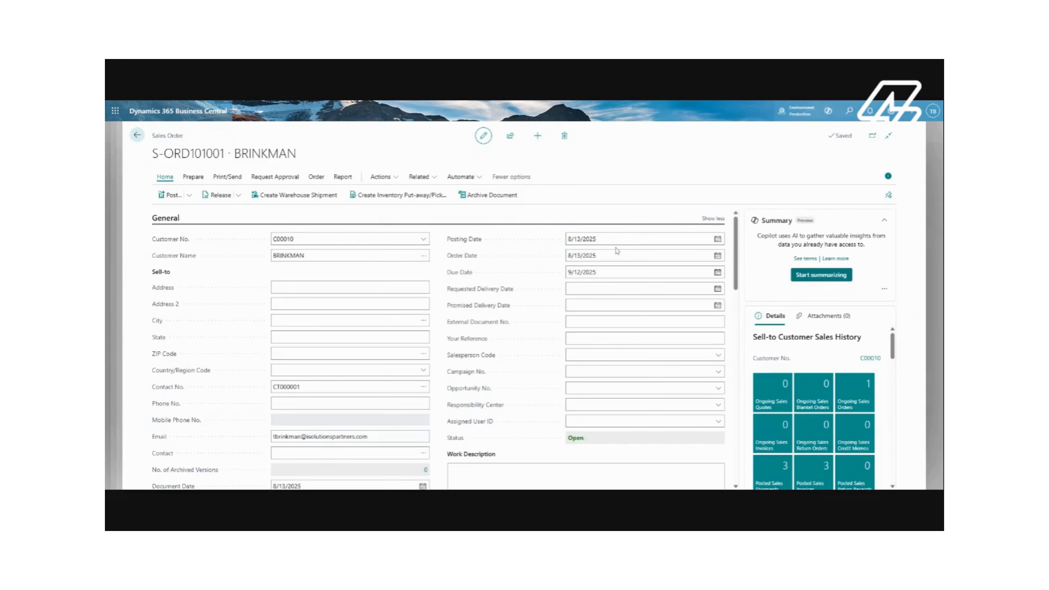
pyautogui.scroll(-3, 604, 336)
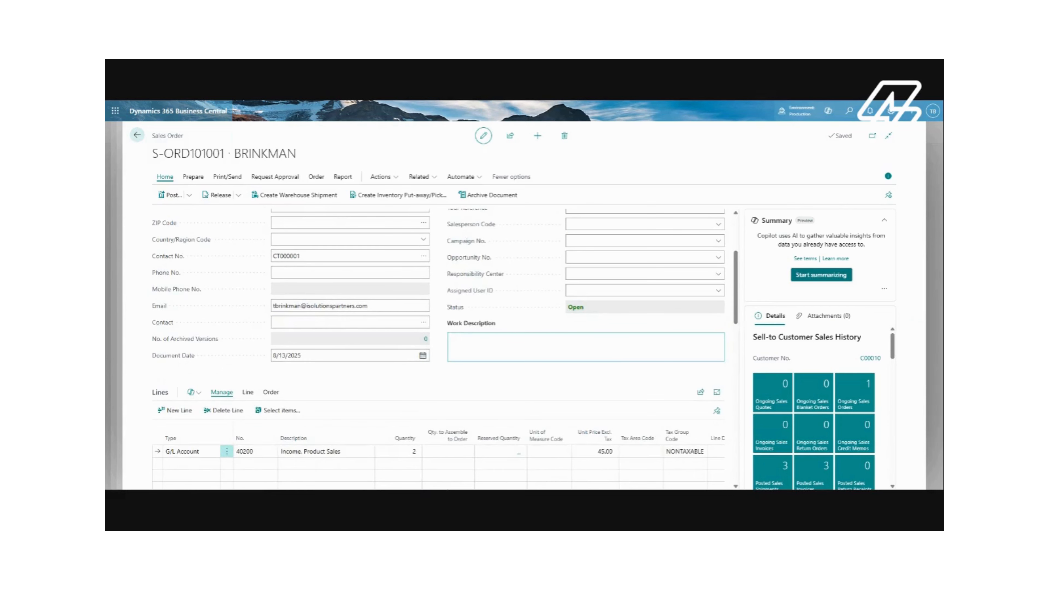
pyautogui.scroll(-5, 612, 349)
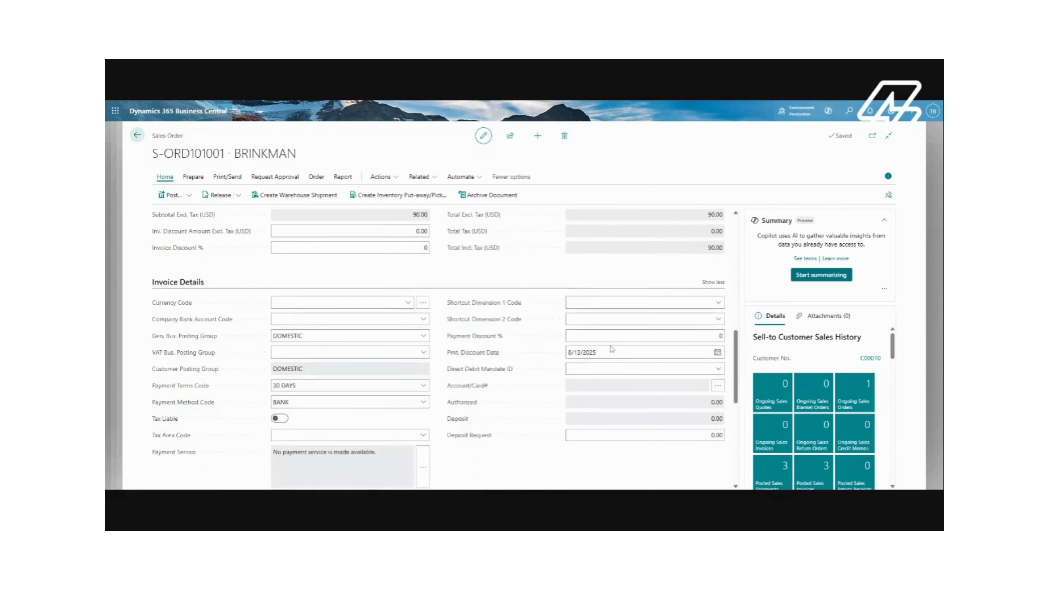
pyautogui.scroll(6, 612, 350)
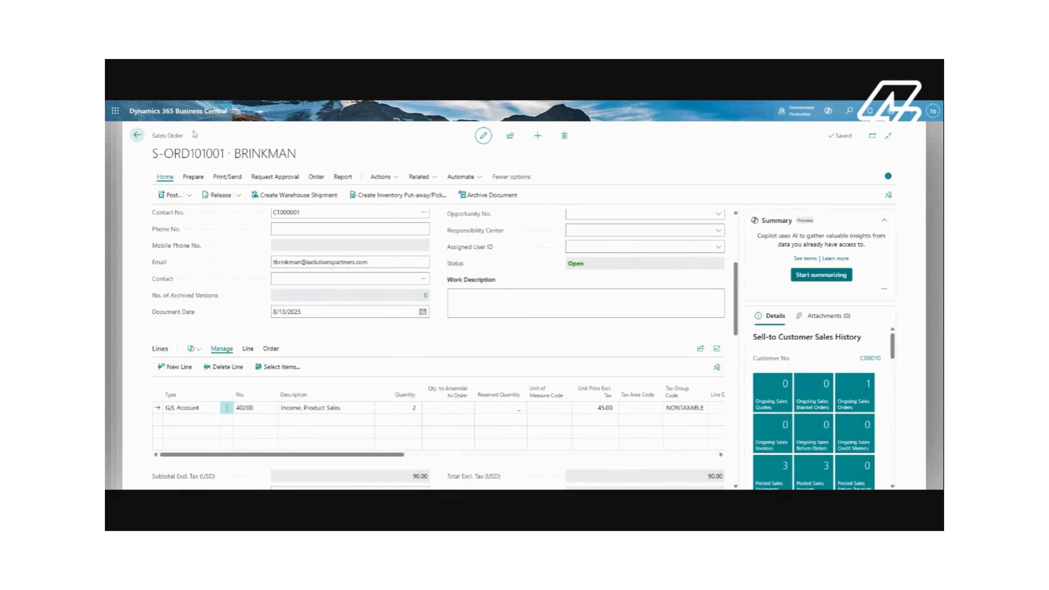
pyautogui.click(137, 136)
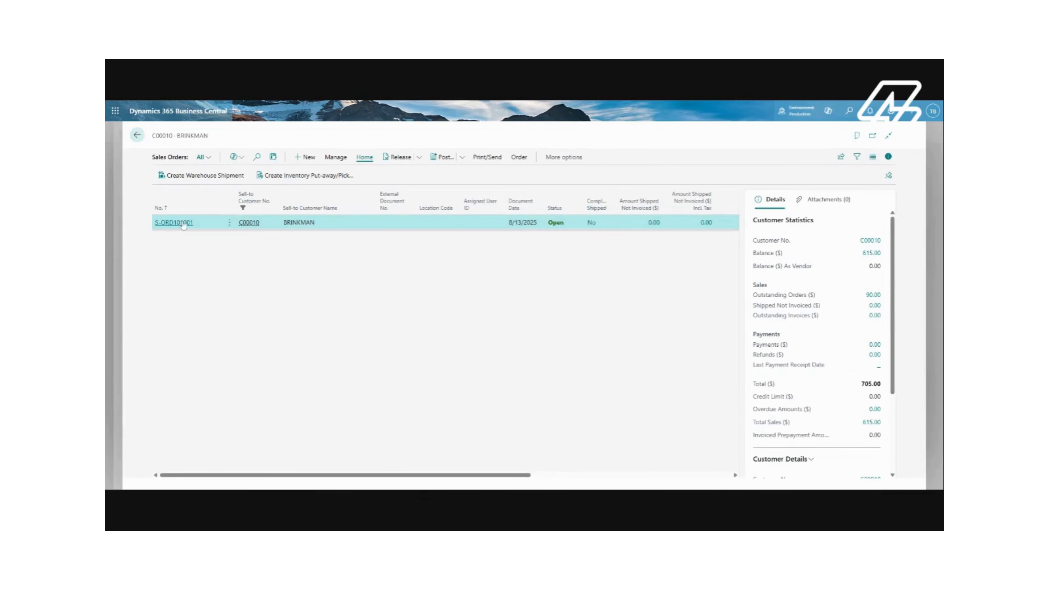
pyautogui.click(173, 223)
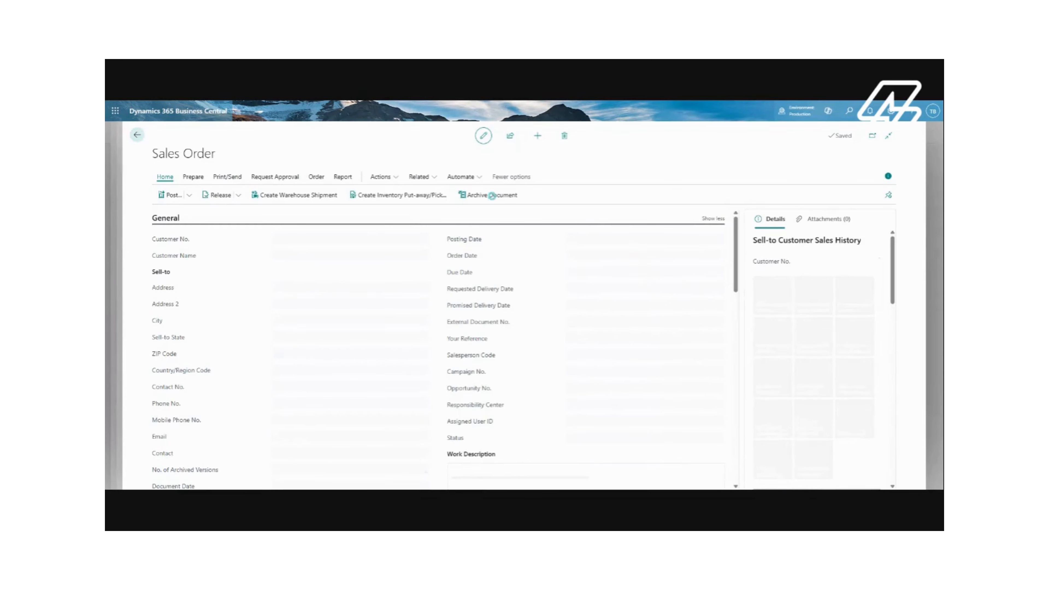
# Open the Point of Sale payment from the iPayments actions and set the payment type to Cash
pyautogui.click(380, 176)
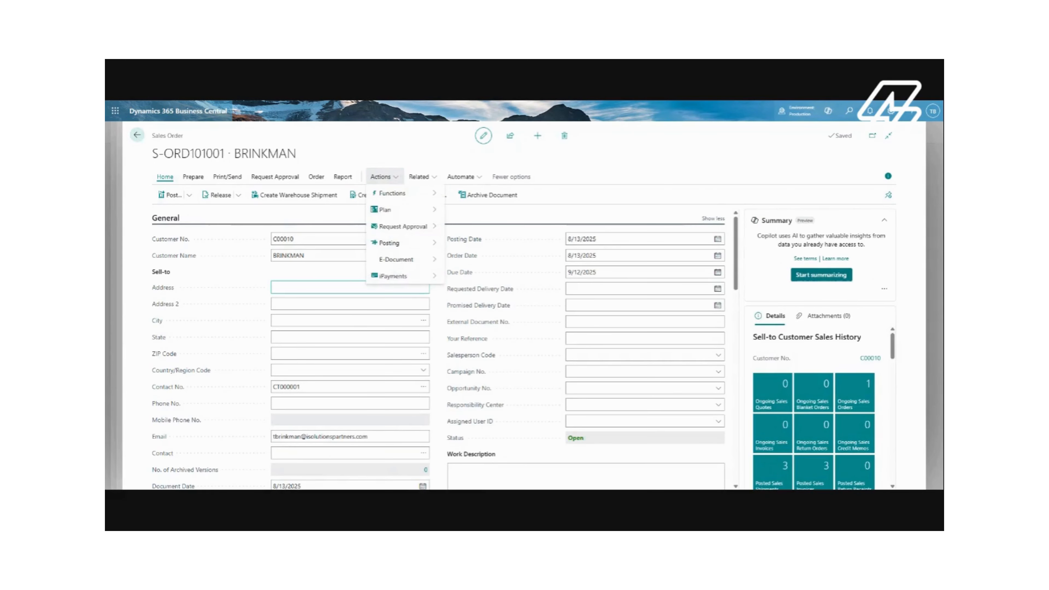
pyautogui.moveTo(389, 275)
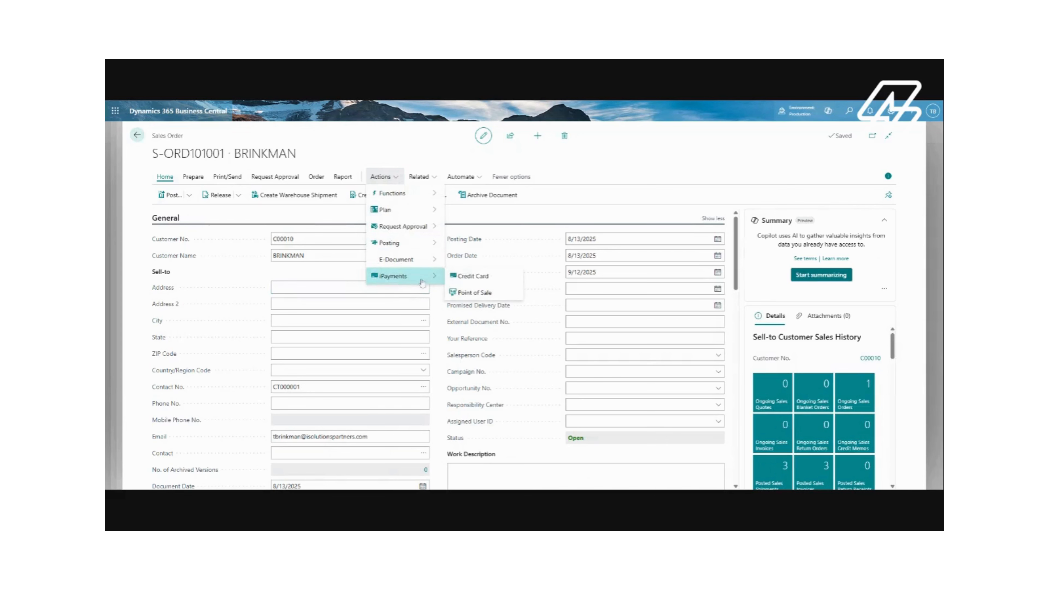
pyautogui.click(474, 292)
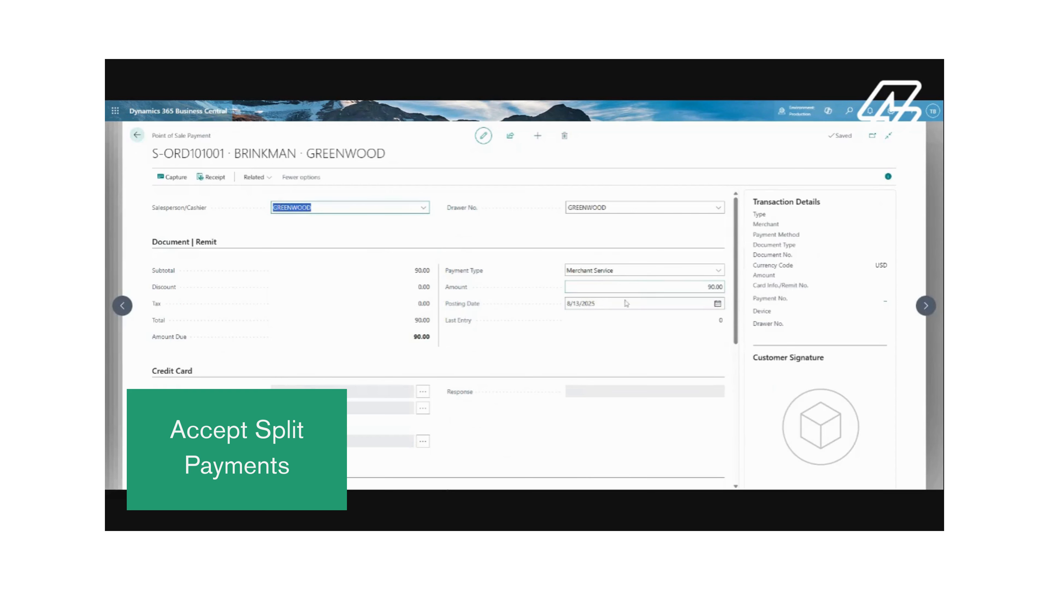
pyautogui.click(719, 270)
pyautogui.click(661, 278)
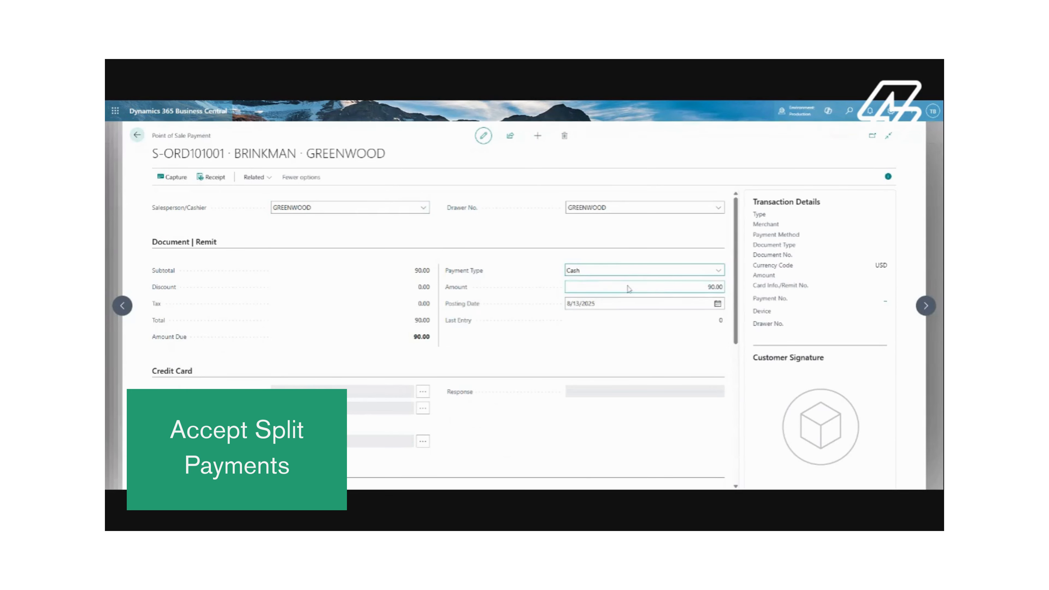
# Set the cash payment amount to 40.00
pyautogui.click(721, 304)
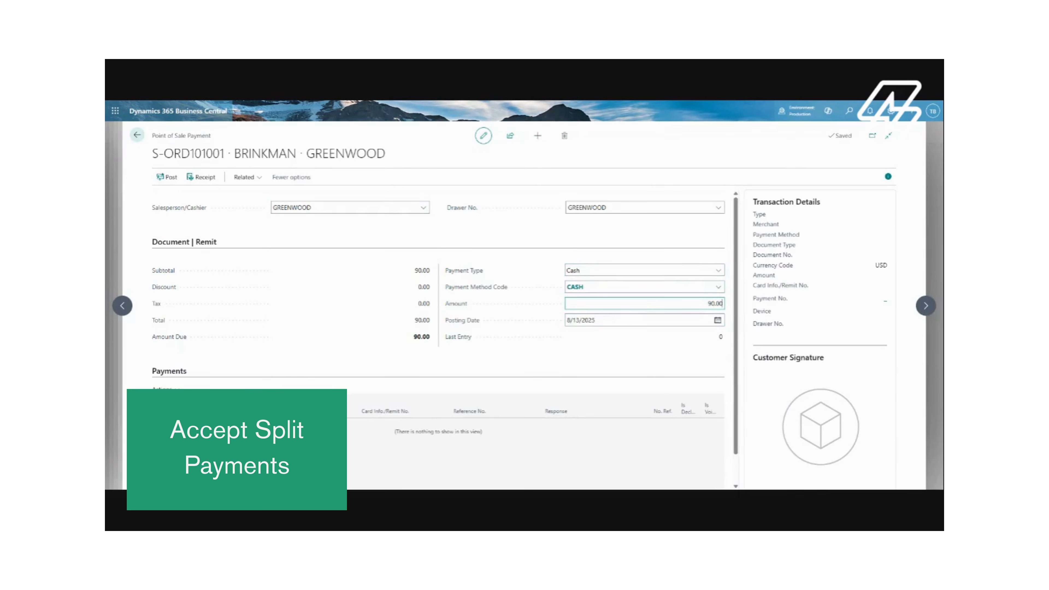
pyautogui.hotkey('ctrl', 'a')
pyautogui.write('40.00')
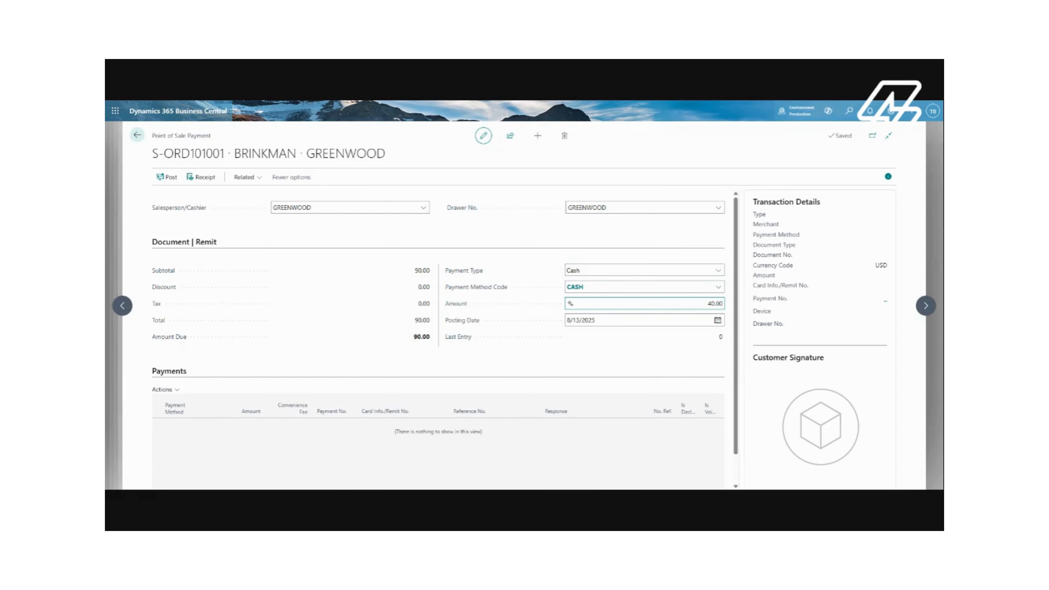
pyautogui.press('Tab')
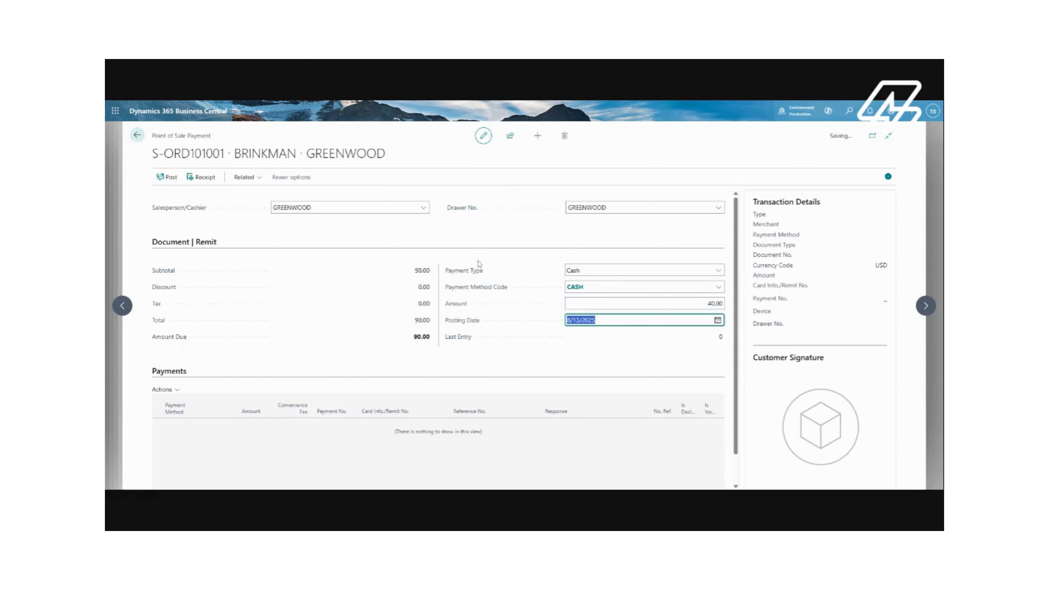
# Post the 40.00 cash payment and discard the receipt email draft
pyautogui.click(176, 183)
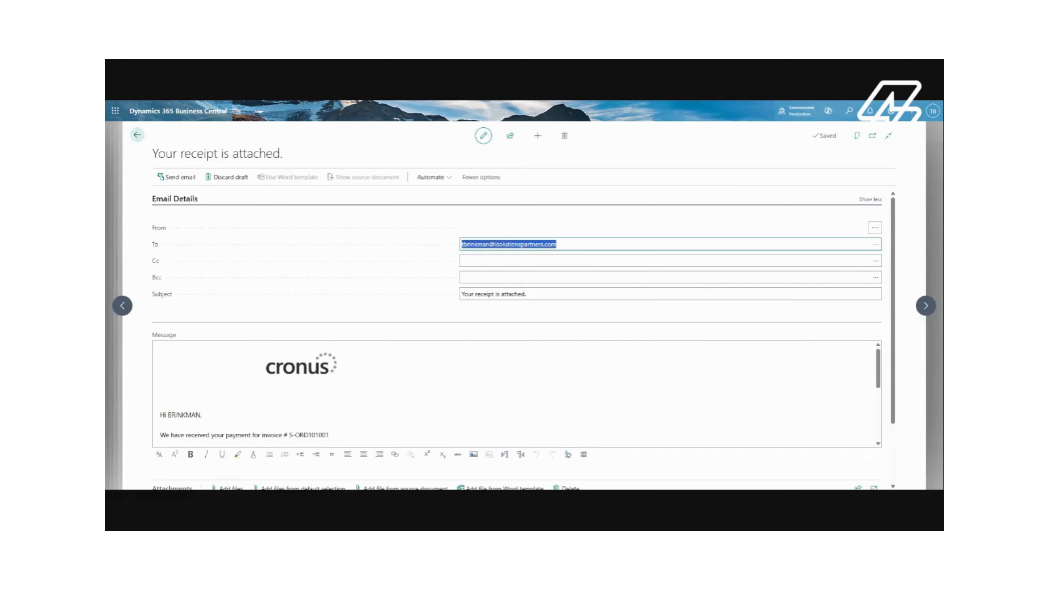
pyautogui.scroll(-4, 247, 372)
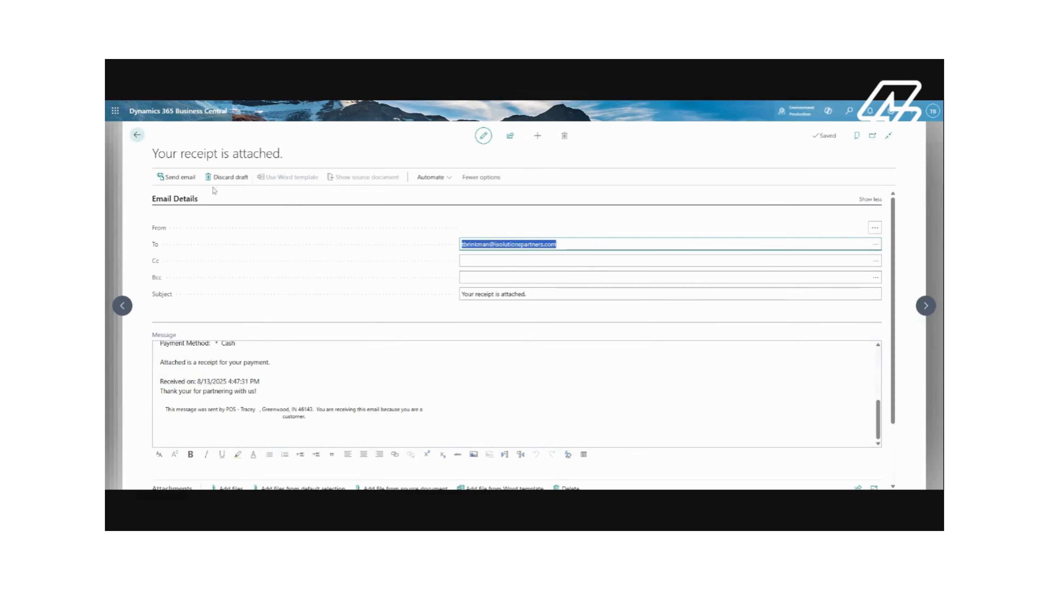
pyautogui.click(238, 182)
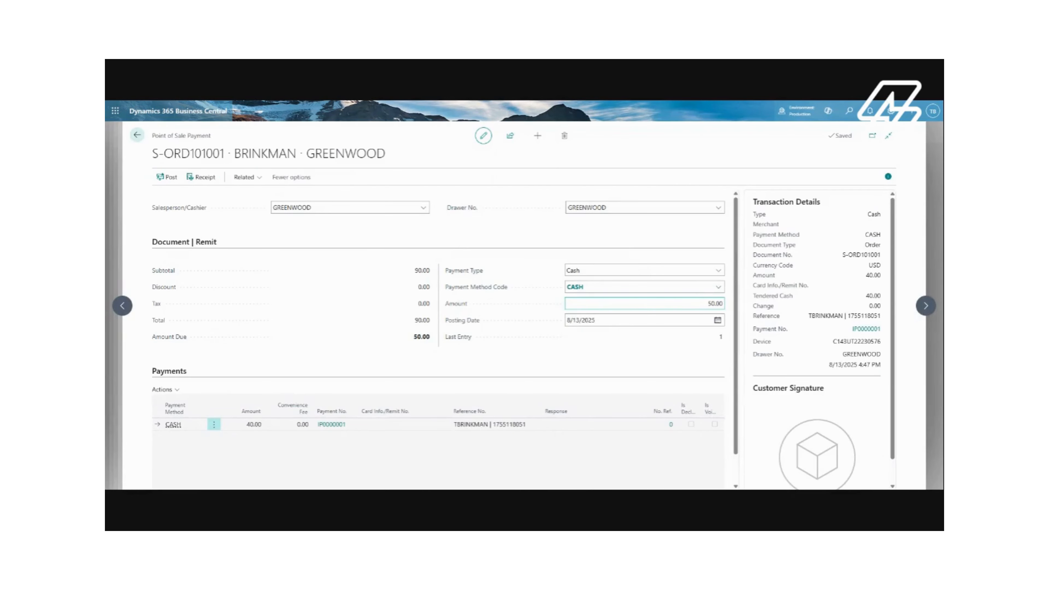
# Set the payment type to Check for the remaining balance and enter remit number 1234
pyautogui.click(720, 271)
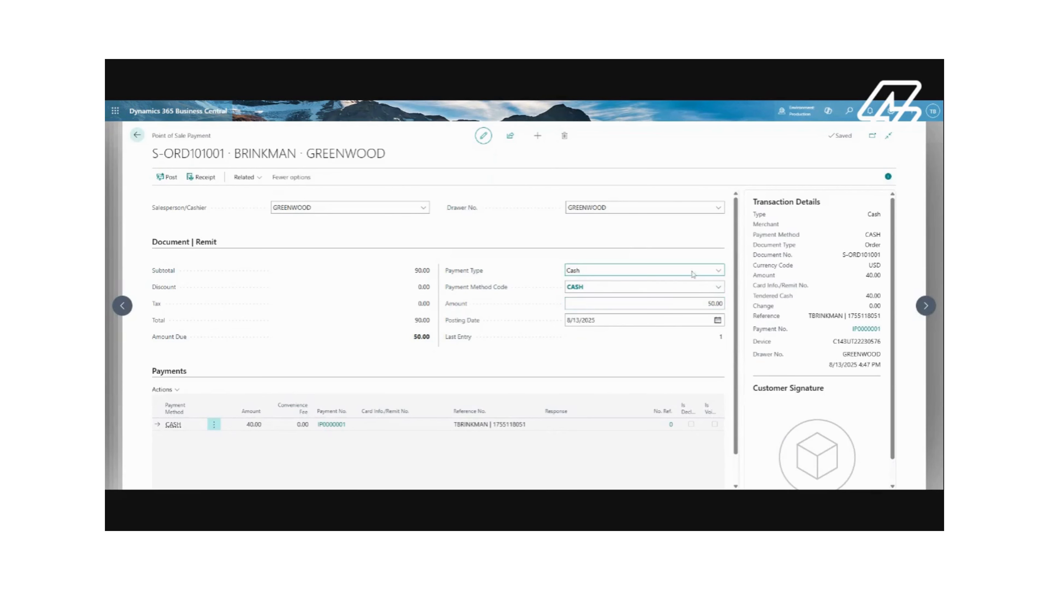
pyautogui.click(678, 278)
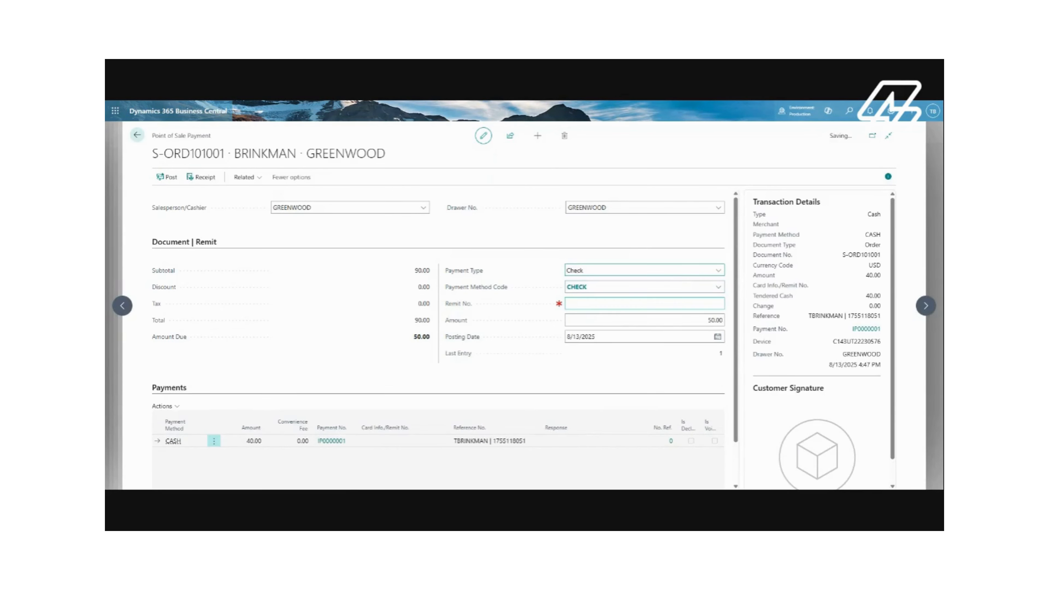
pyautogui.click(645, 304)
pyautogui.write('1234')
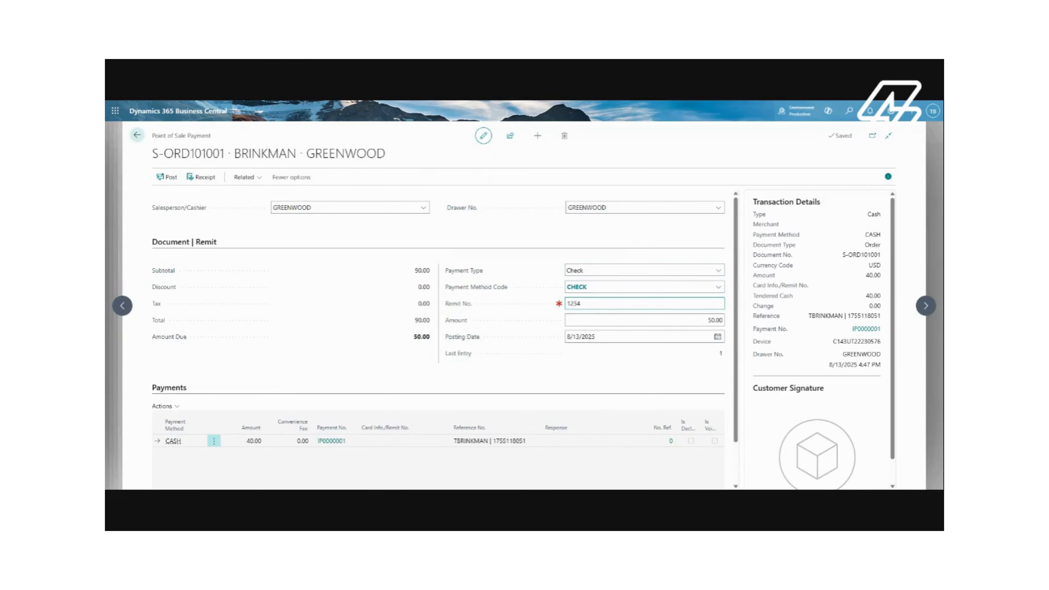
# Post the check payment and discard the receipt email draft
pyautogui.press('Tab')
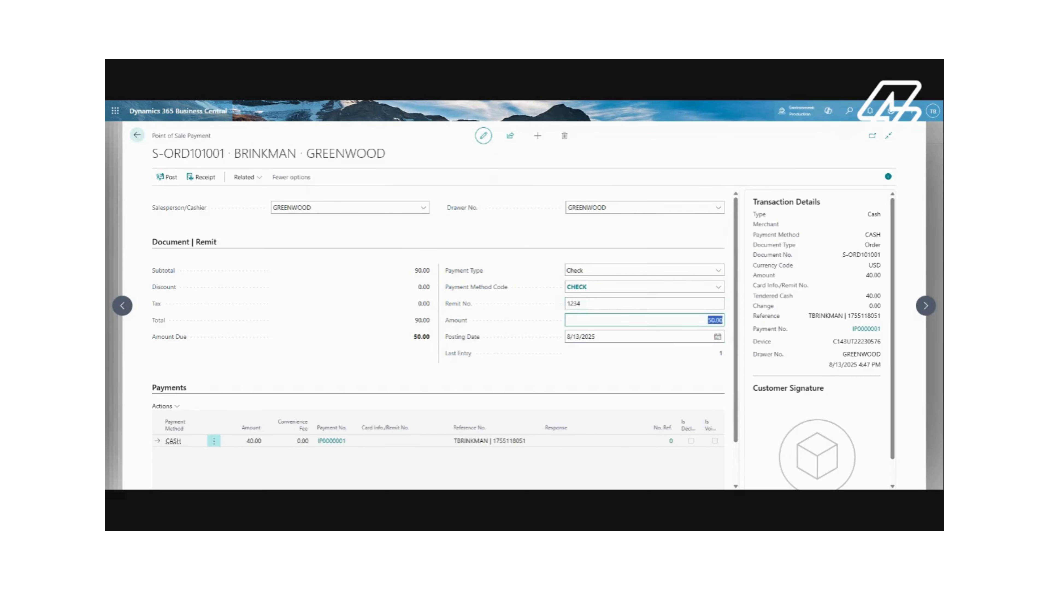
pyautogui.click(166, 177)
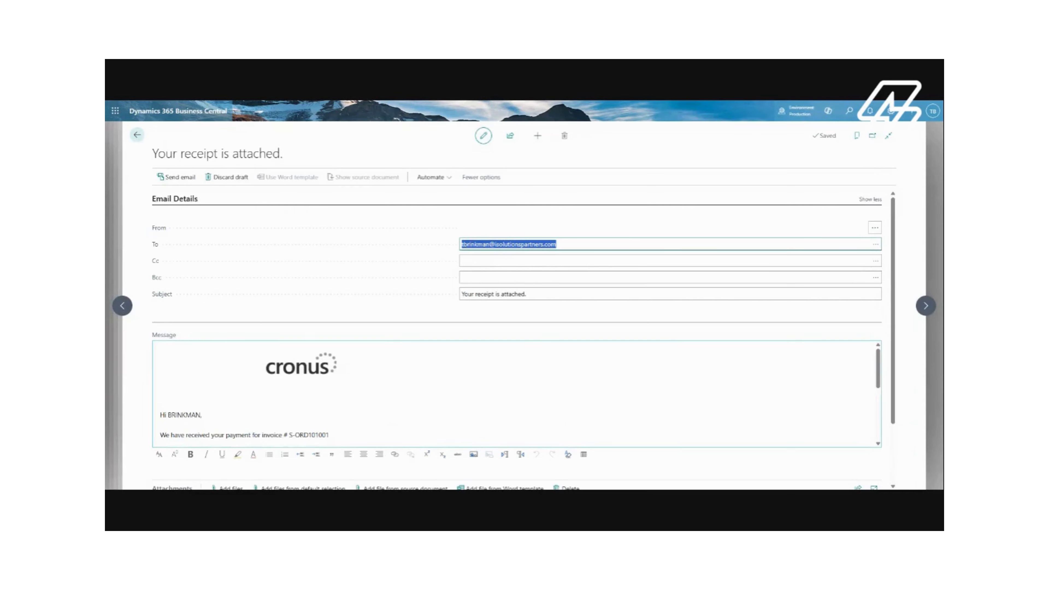
pyautogui.scroll(-2, 517, 394)
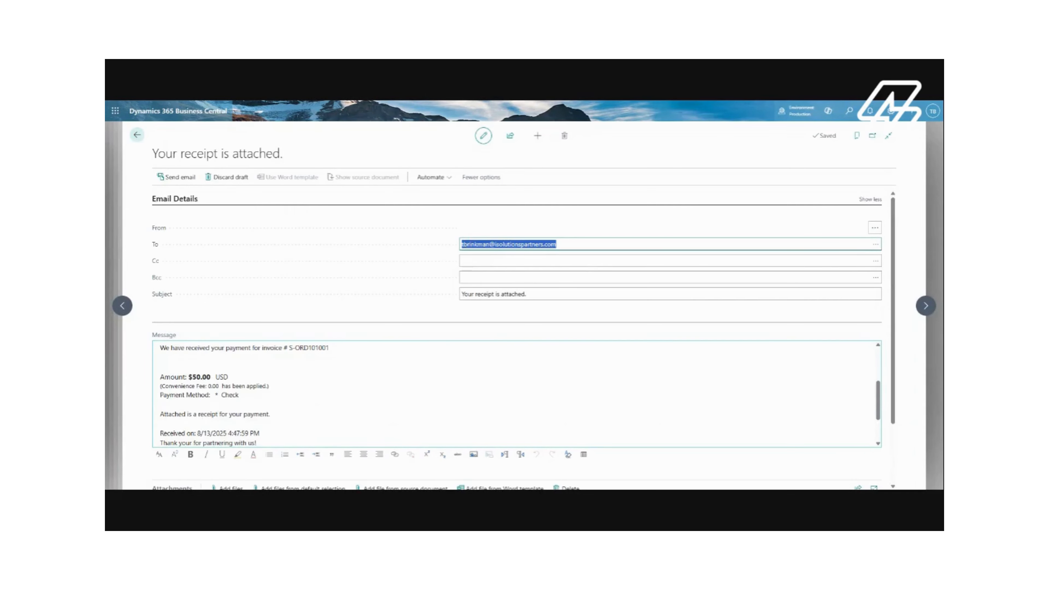
pyautogui.scroll(-1, 516, 394)
pyautogui.scroll(2, 516, 394)
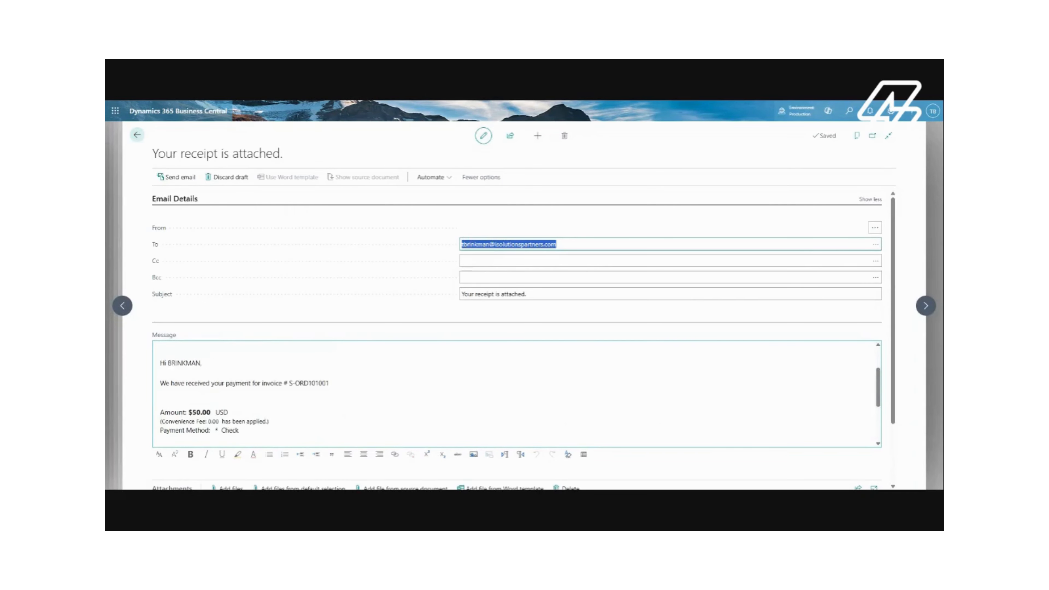
pyautogui.scroll(1, 516, 394)
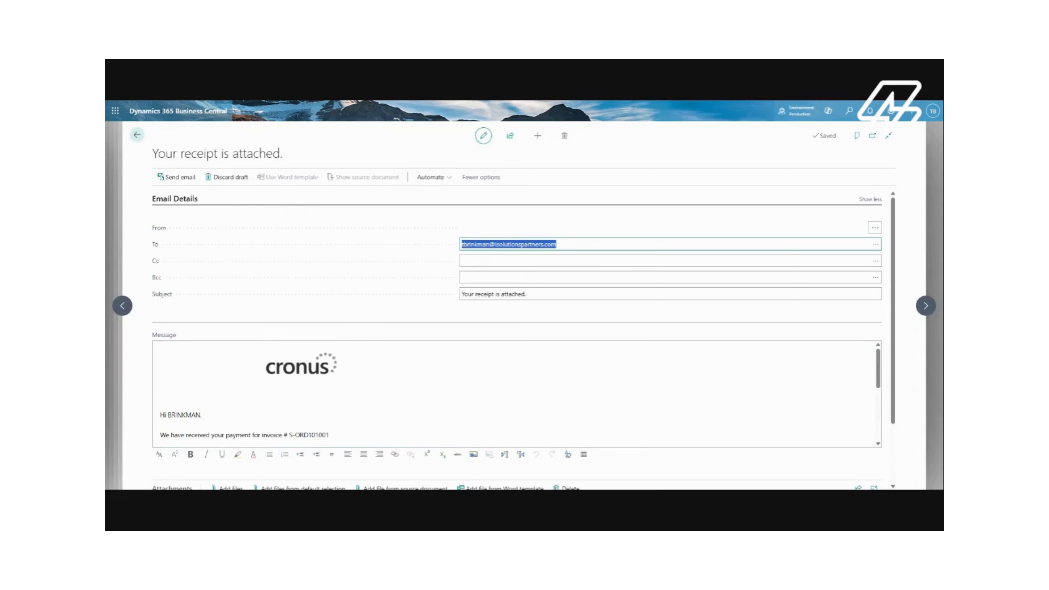
pyautogui.click(137, 134)
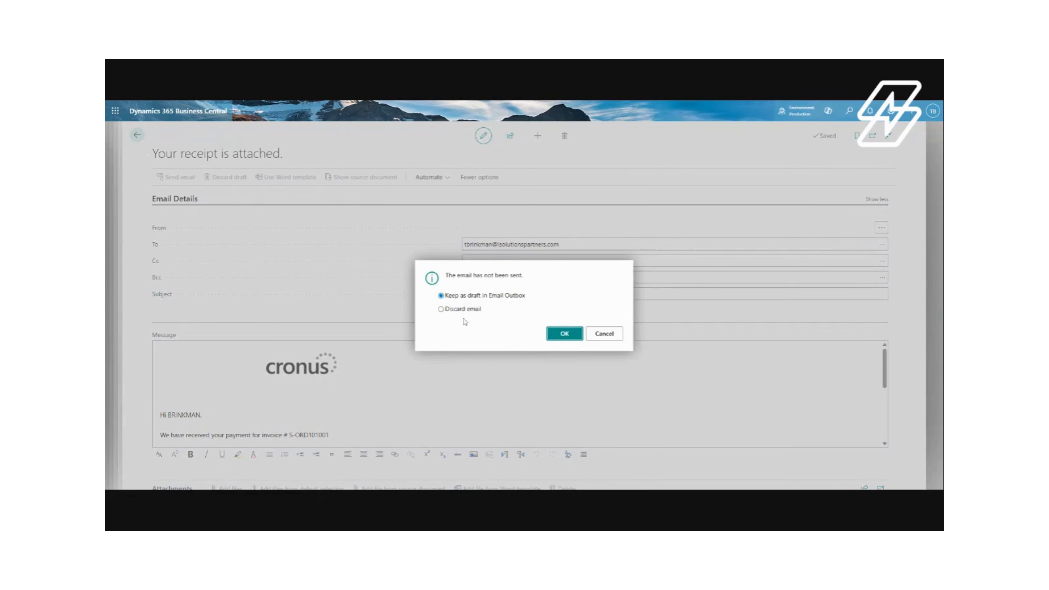
pyautogui.click(441, 309)
pyautogui.click(554, 333)
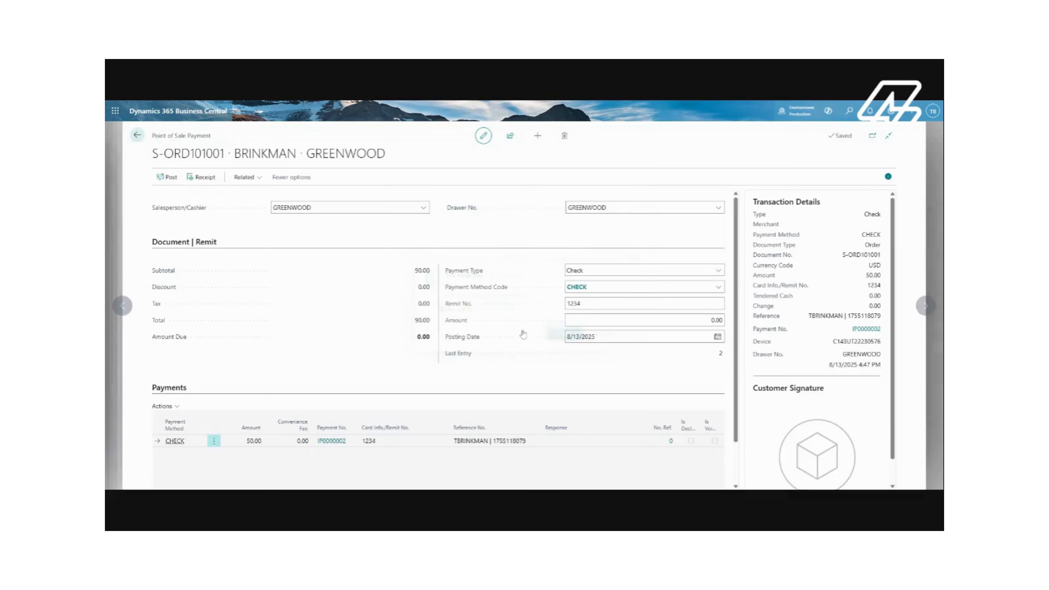
# Return from the payment page through the sales order to the customer's sales orders list
pyautogui.scroll(-1, 497, 314)
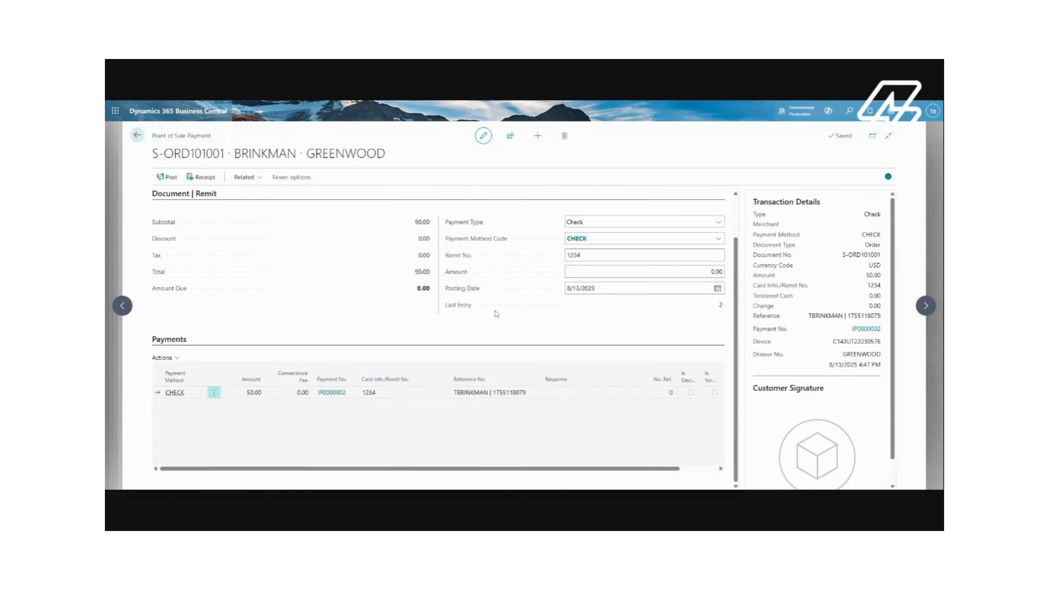
pyautogui.scroll(1, 344, 253)
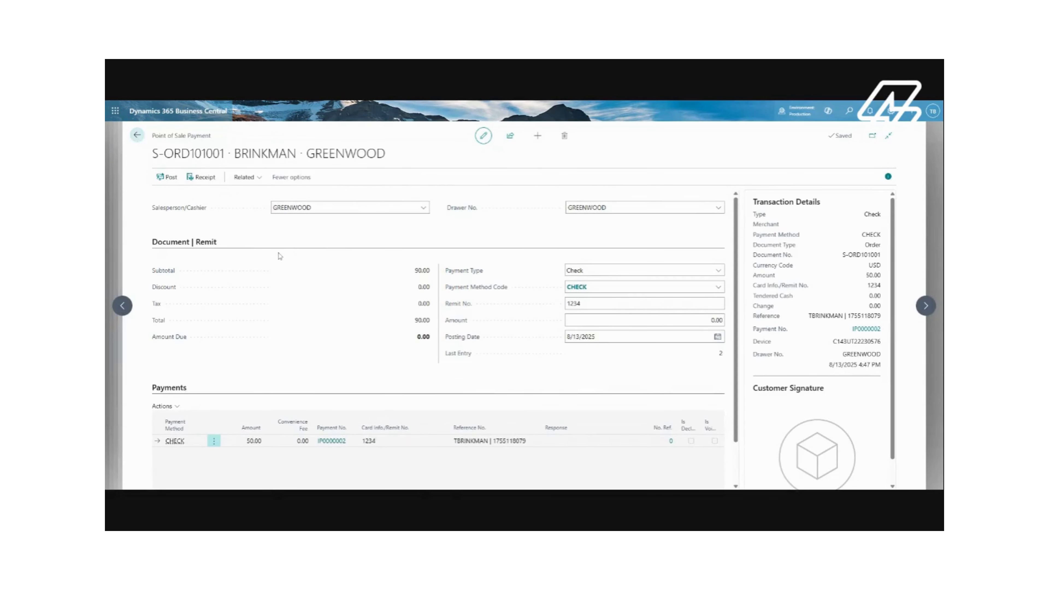
pyautogui.scroll(-2, 555, 348)
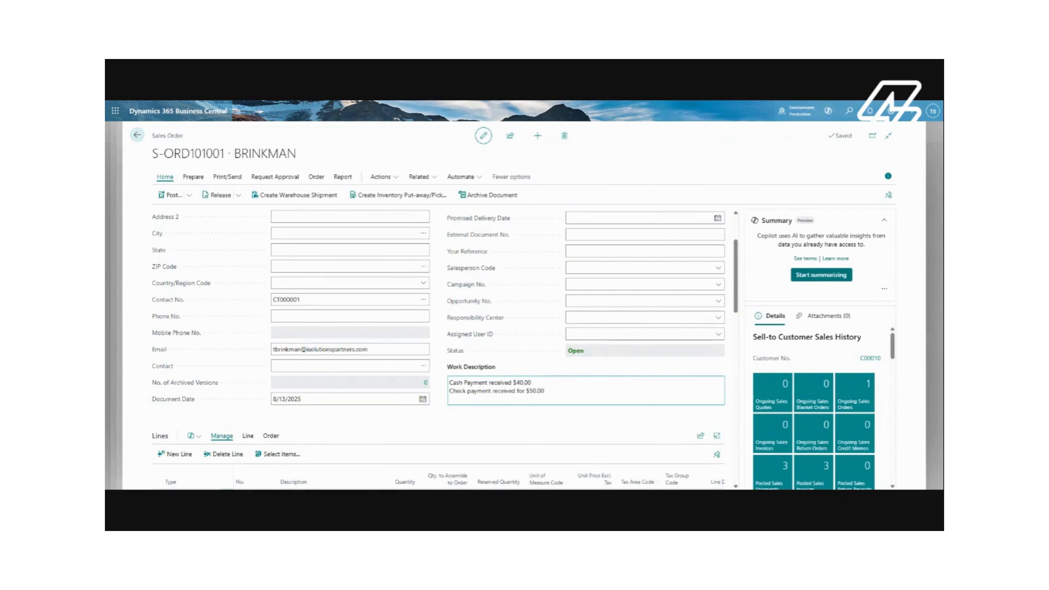
pyautogui.click(138, 135)
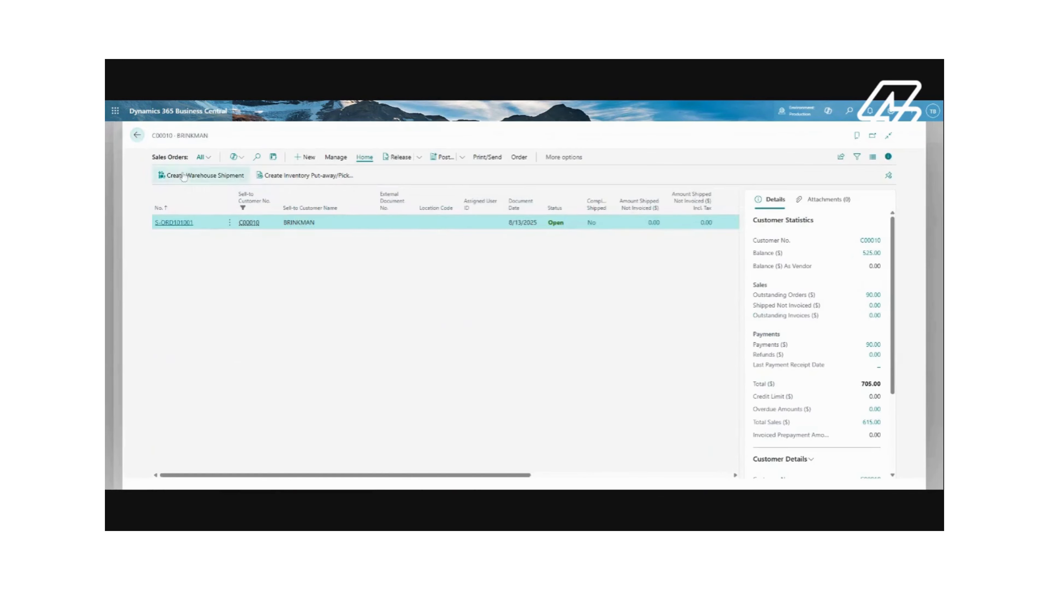
pyautogui.click(137, 136)
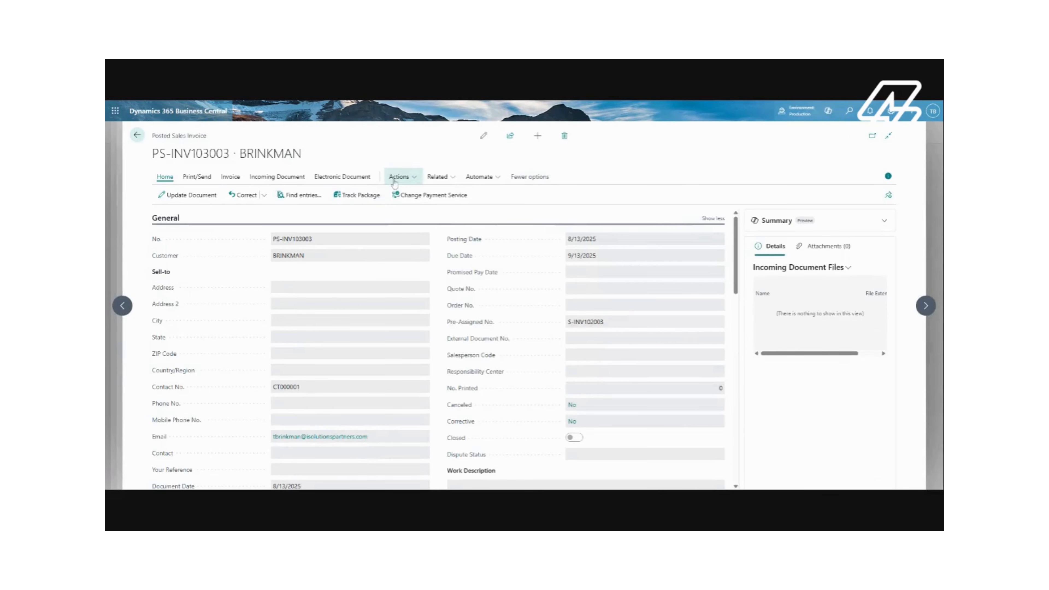
# Open the iPayments Point of Sale payment for posted invoice PS-INV103003 and set the payment type to Cash
pyautogui.click(395, 177)
pyautogui.moveTo(413, 192)
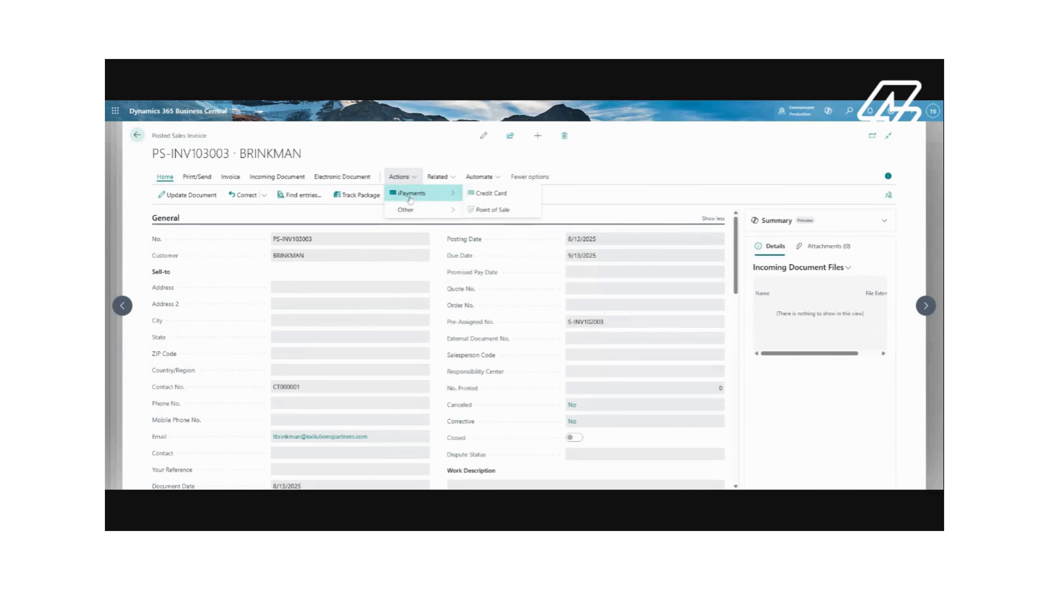
pyautogui.click(484, 215)
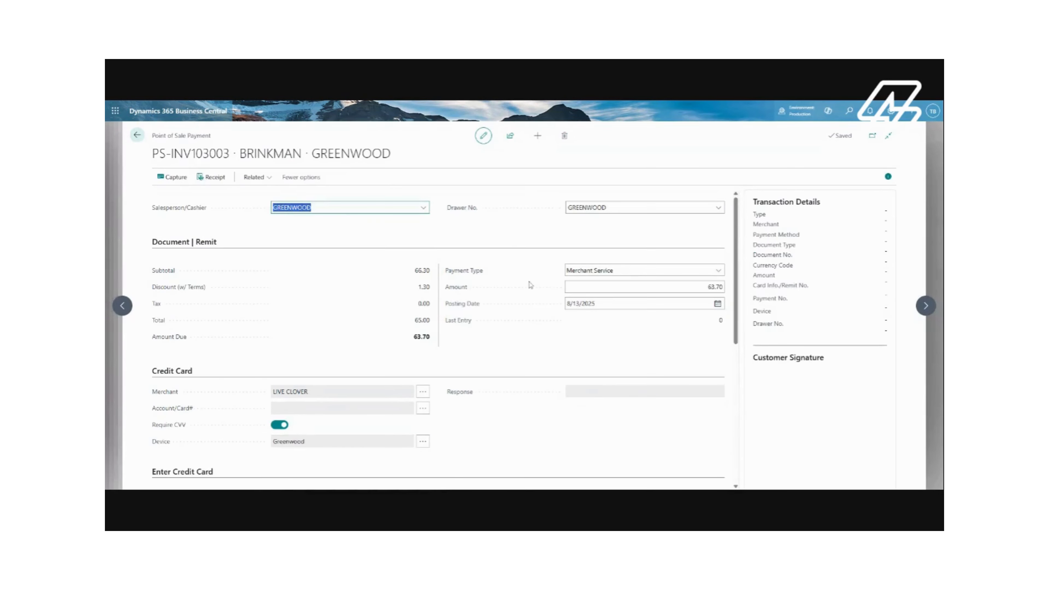
pyautogui.click(719, 273)
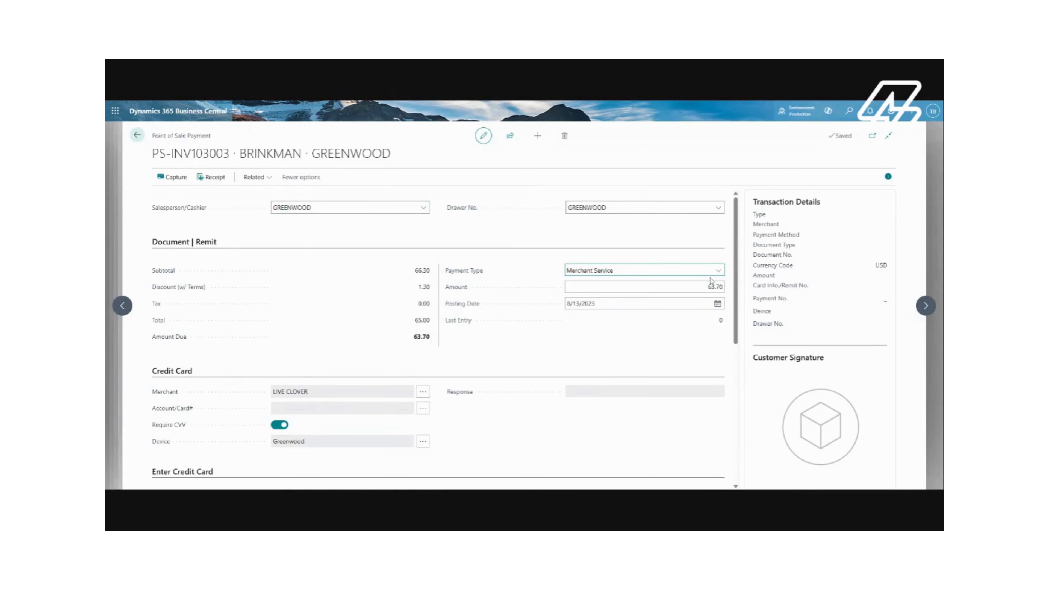
pyautogui.click(678, 314)
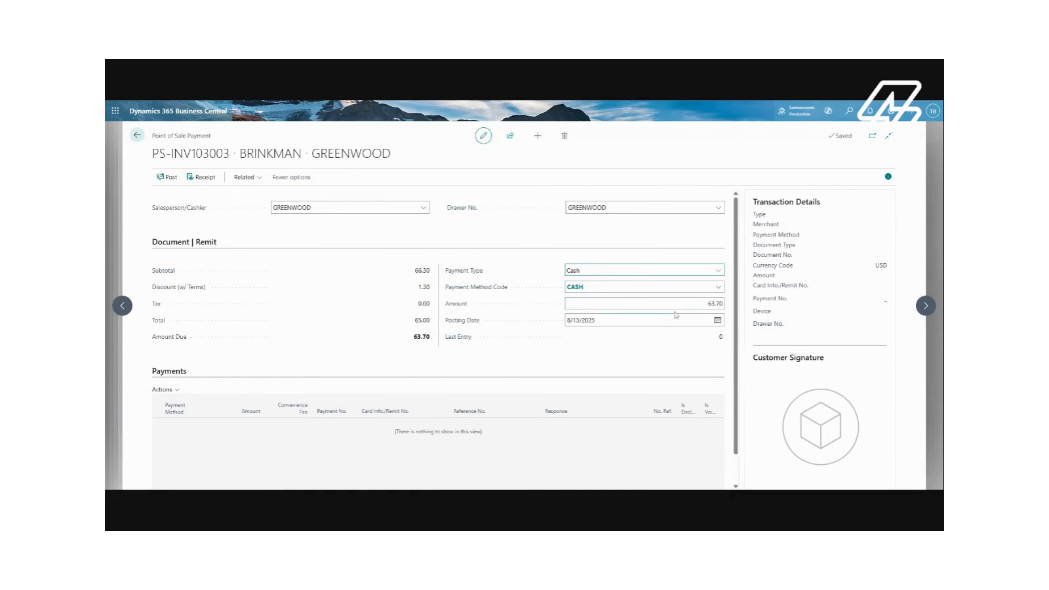
# Set the cash payment amount to 70.00 and post the payment
pyautogui.click(571, 303)
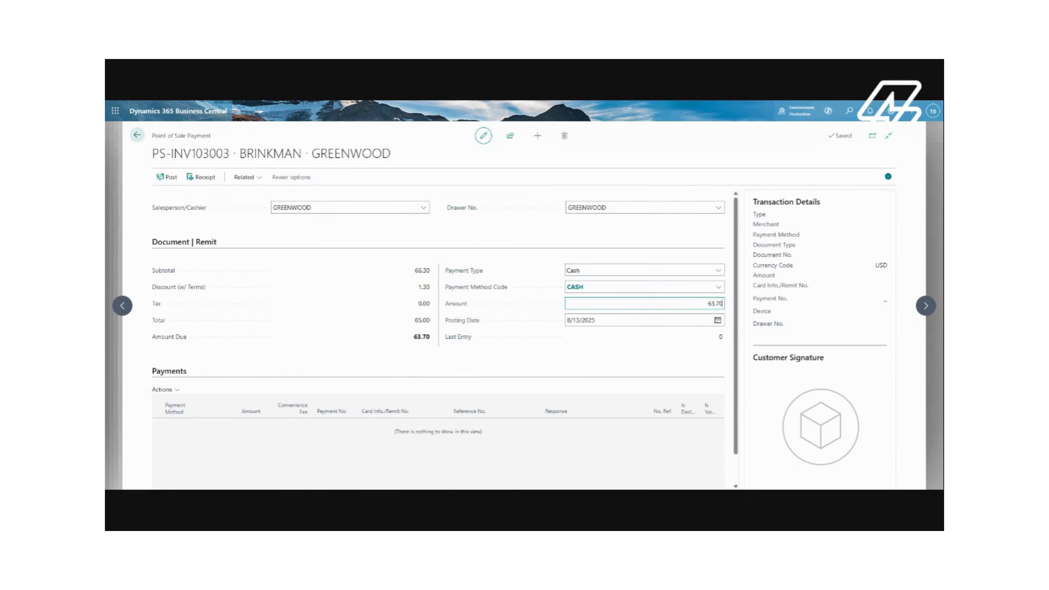
pyautogui.write('70.0')
pyautogui.press('Tab')
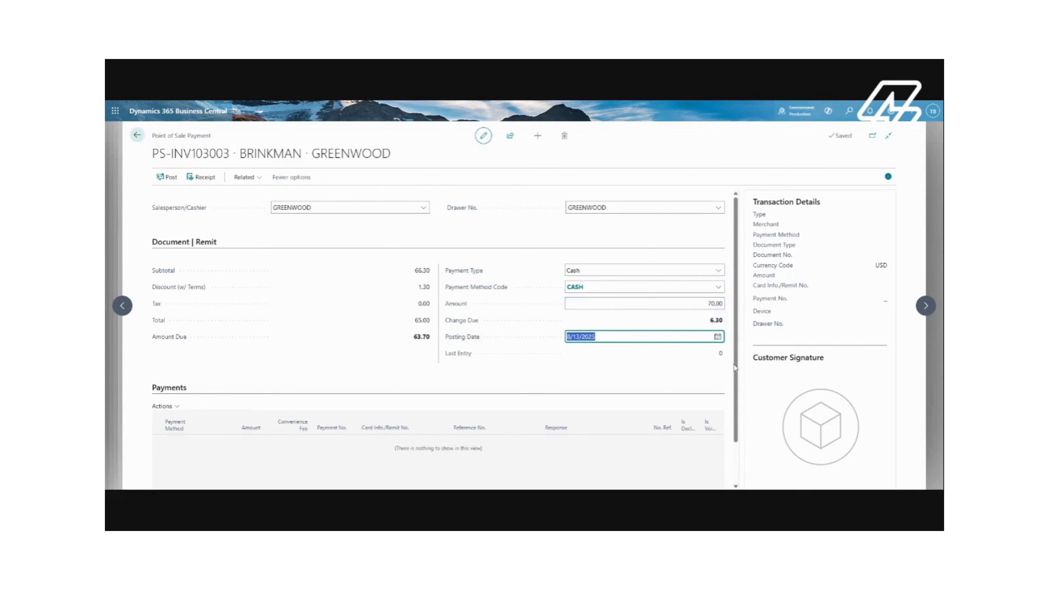
pyautogui.click(167, 177)
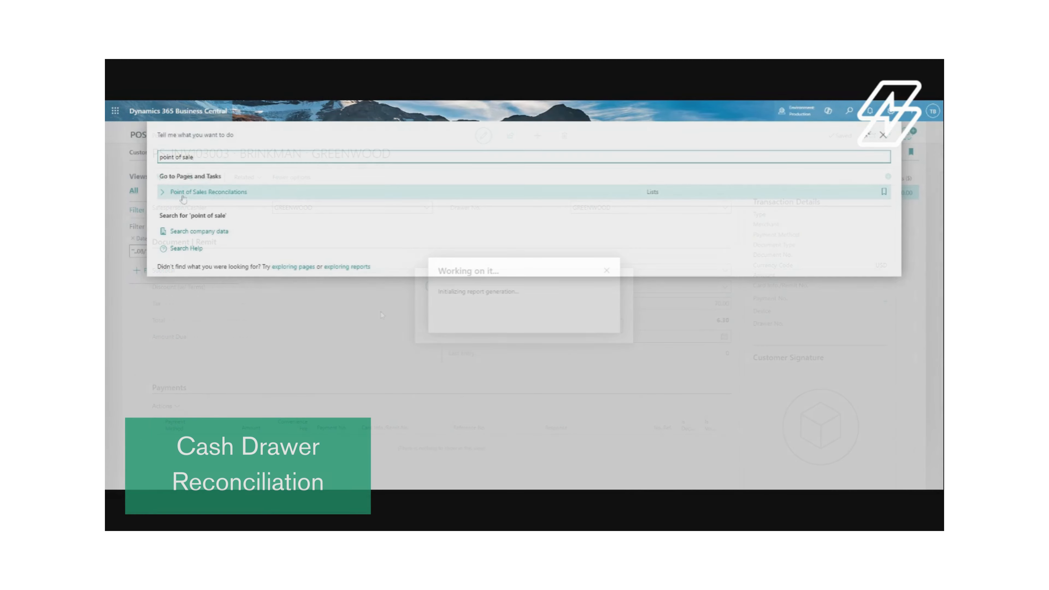
# Create a new Point of Sale Reconciliation with salesperson/cashier GREENWOOD and drawer GREENWOOD
pyautogui.click(185, 197)
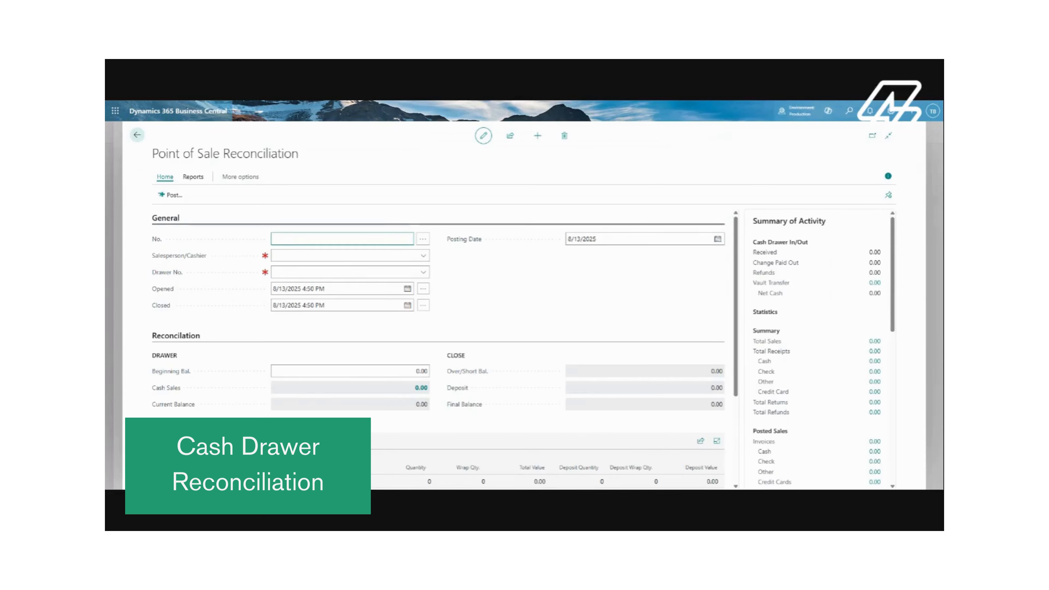
pyautogui.press('Tab')
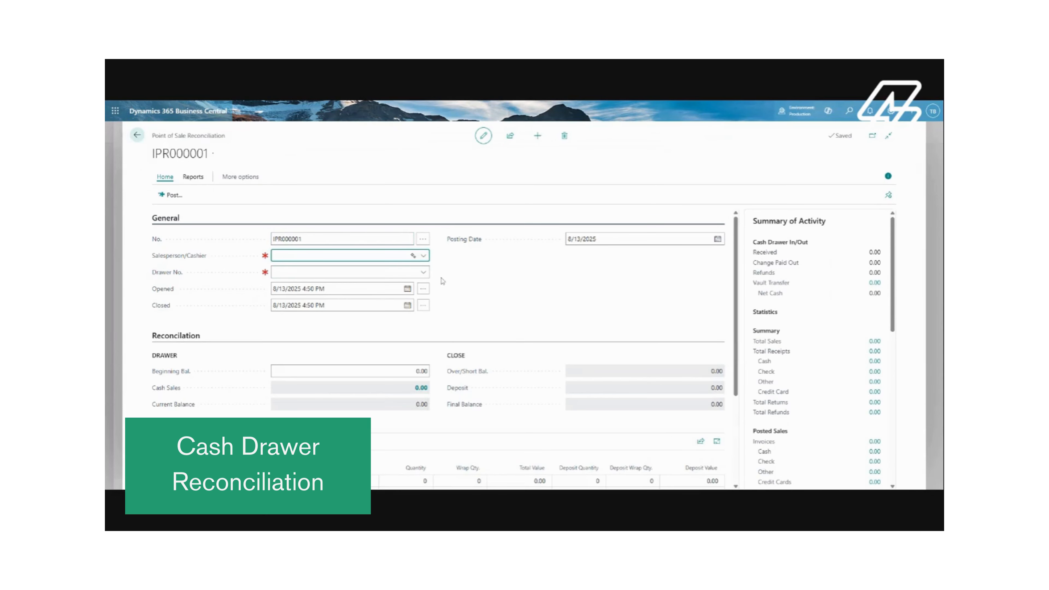
pyautogui.click(423, 255)
pyautogui.click(385, 298)
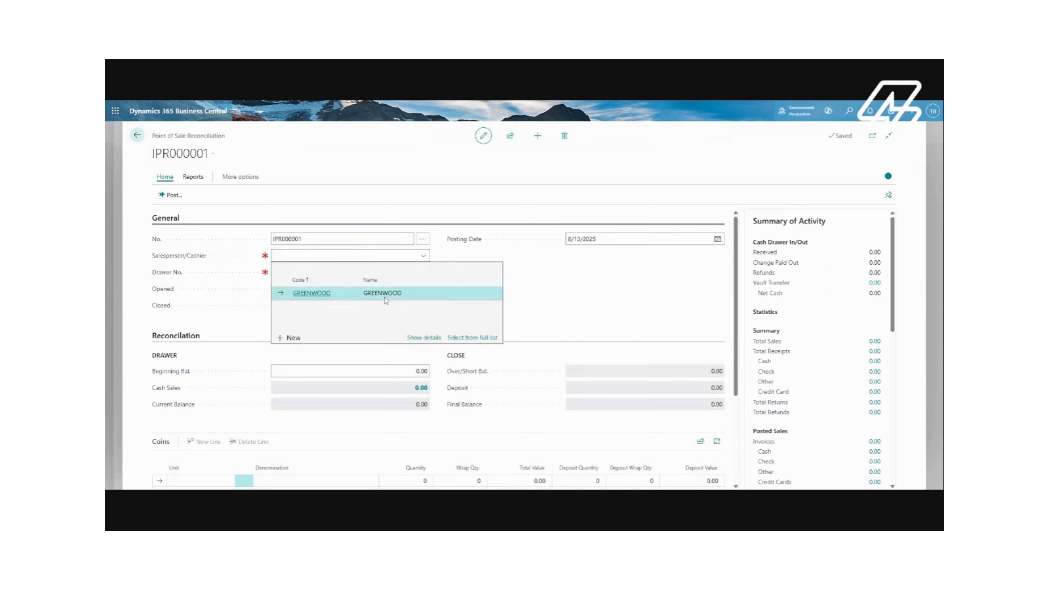
pyautogui.click(424, 273)
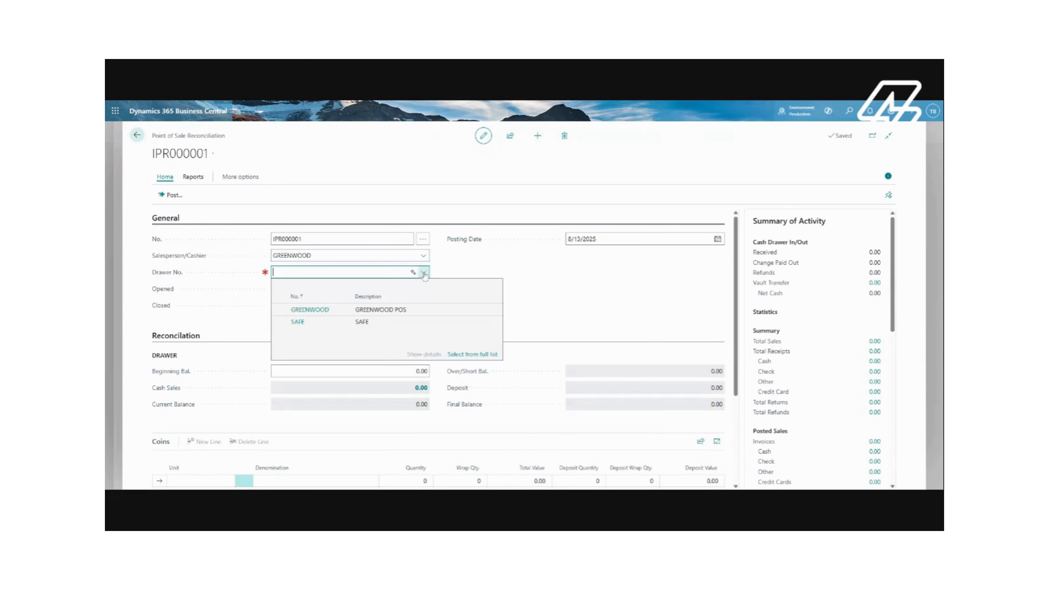
pyautogui.click(413, 311)
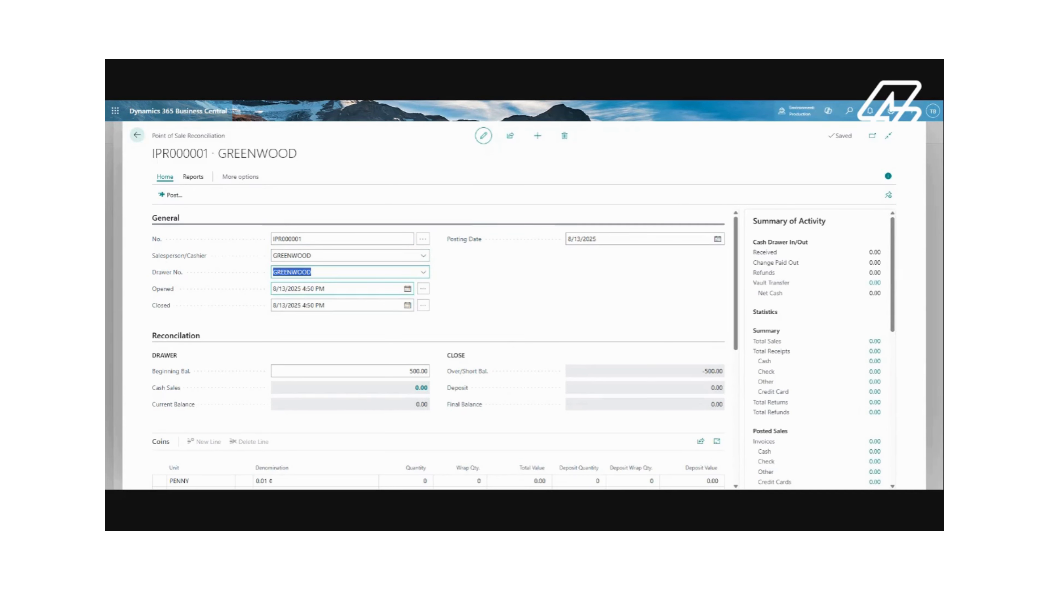
# Set the reconciliation's opened time to 8/13/2025 4:00 PM
pyautogui.click(340, 289)
pyautogui.click(306, 288)
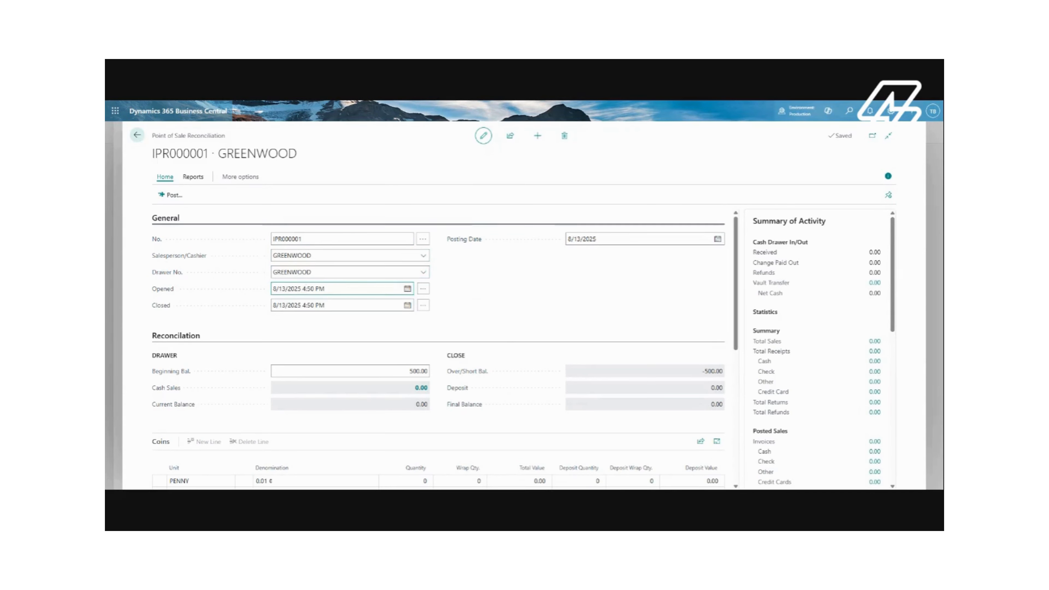
pyautogui.write('00')
pyautogui.press('Delete')
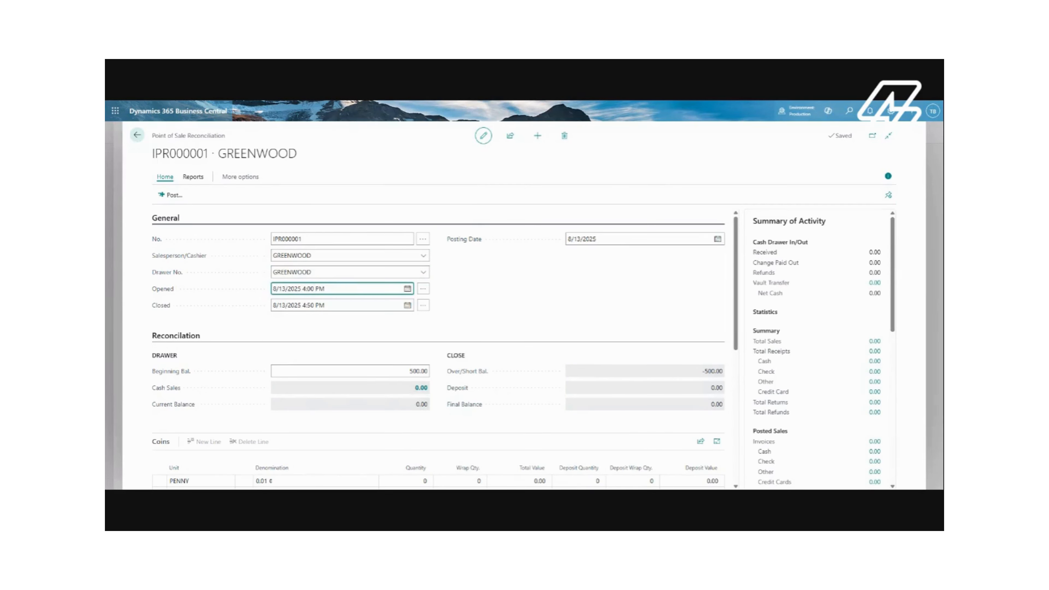
pyautogui.press('Tab')
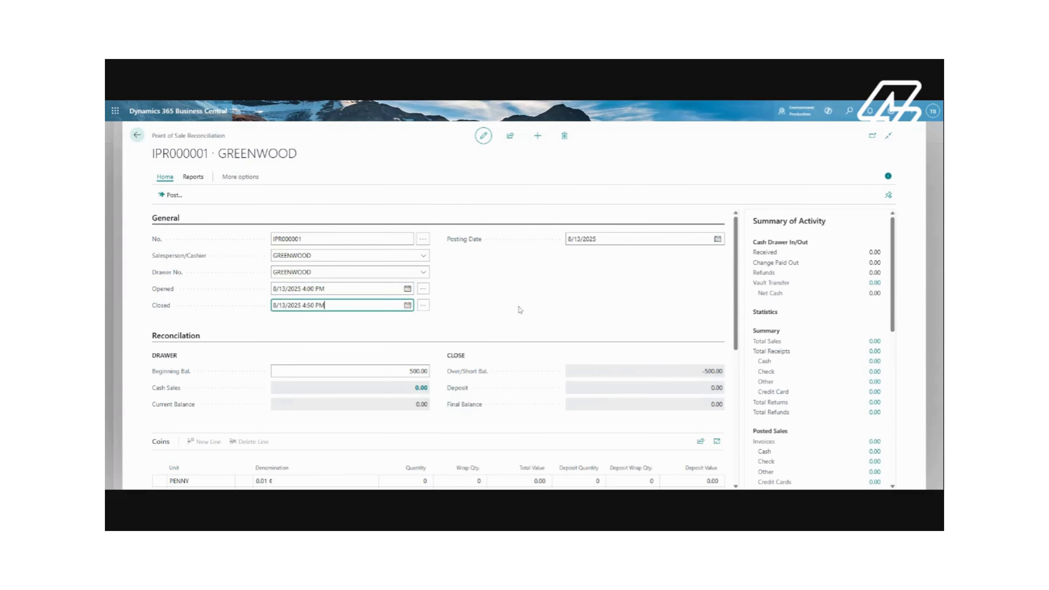
pyautogui.click(518, 304)
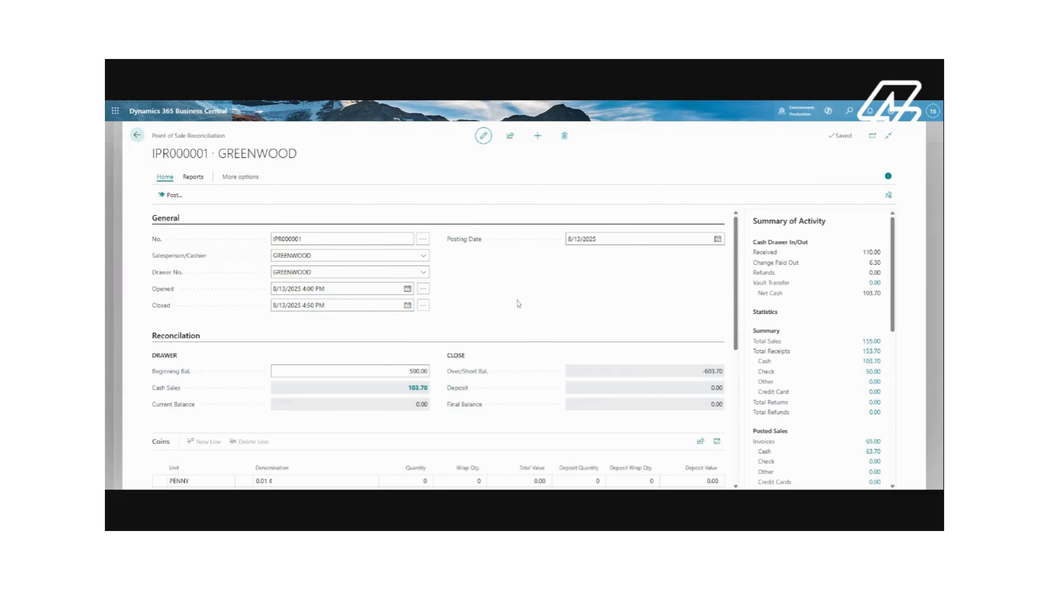
# Review the reconciliation's summary of activity and the coin and bank note lines
pyautogui.scroll(-1, 438, 346)
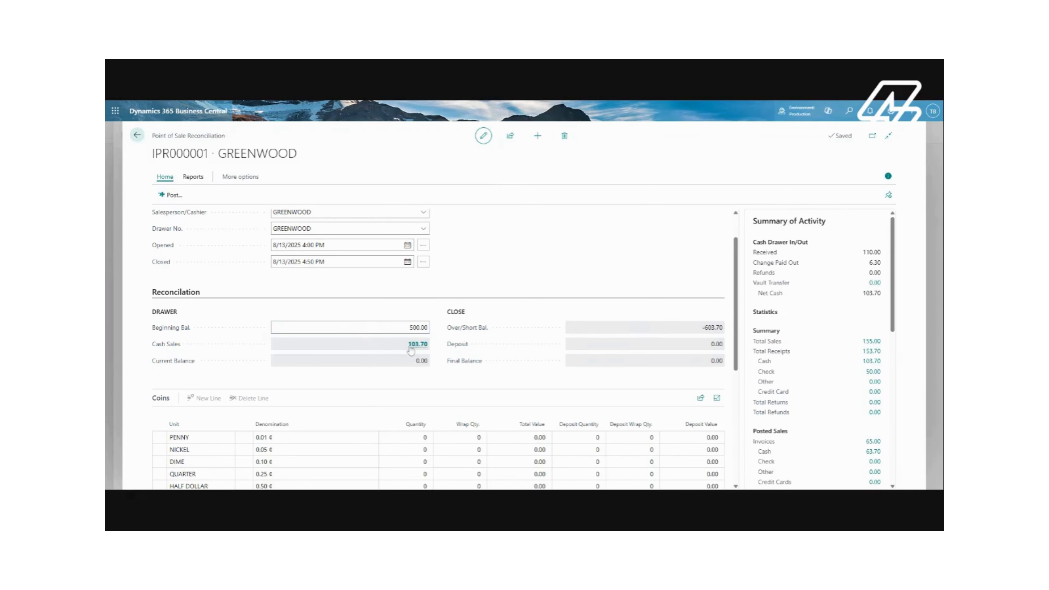
pyautogui.scroll(-2, 861, 310)
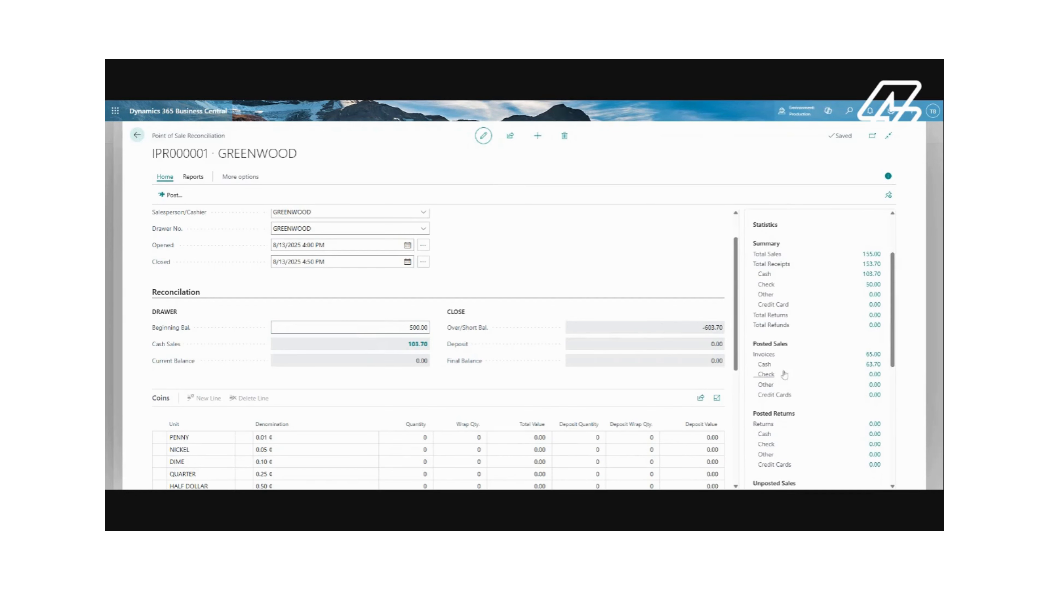
pyautogui.scroll(-1, 868, 326)
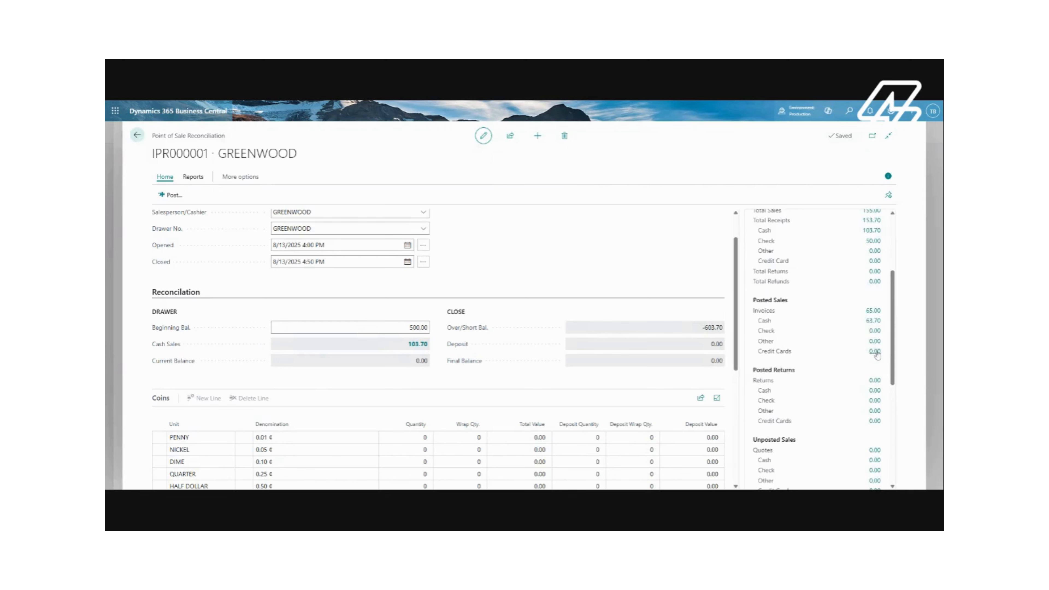
pyautogui.scroll(-2, 863, 323)
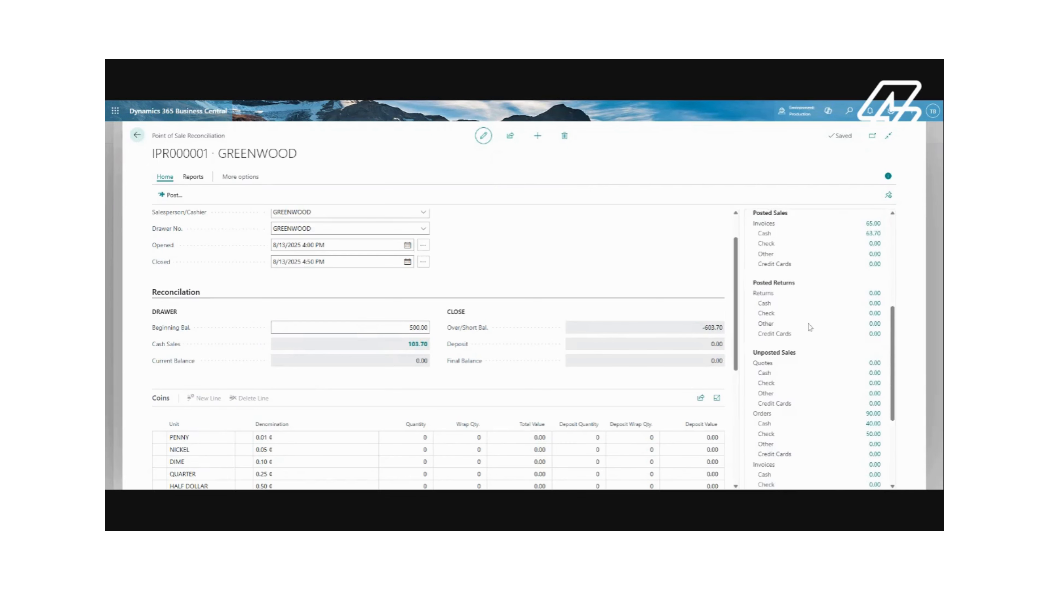
pyautogui.scroll(-3, 812, 348)
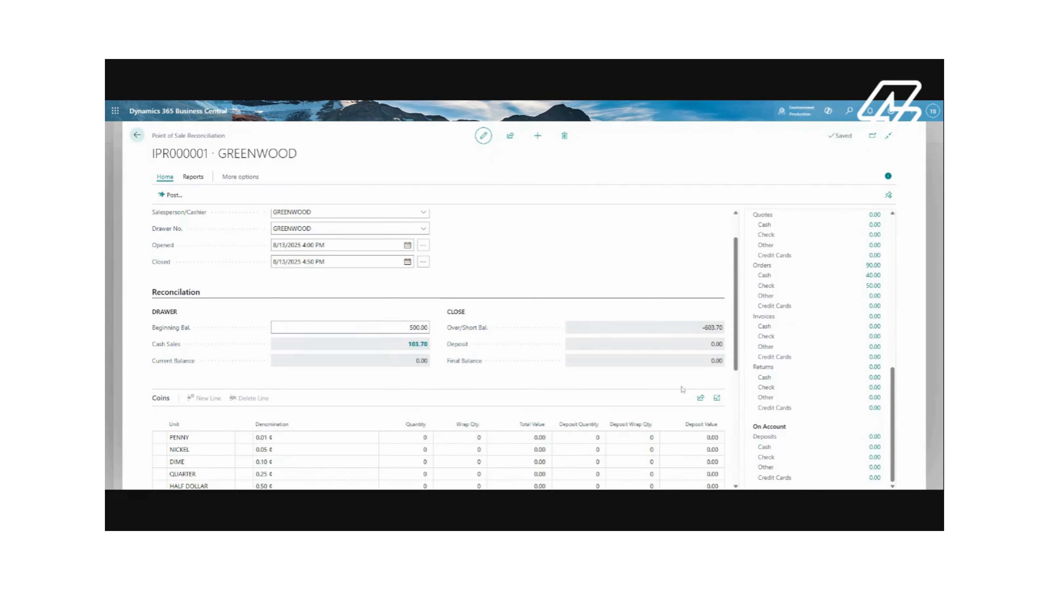
pyautogui.scroll(-3, 682, 390)
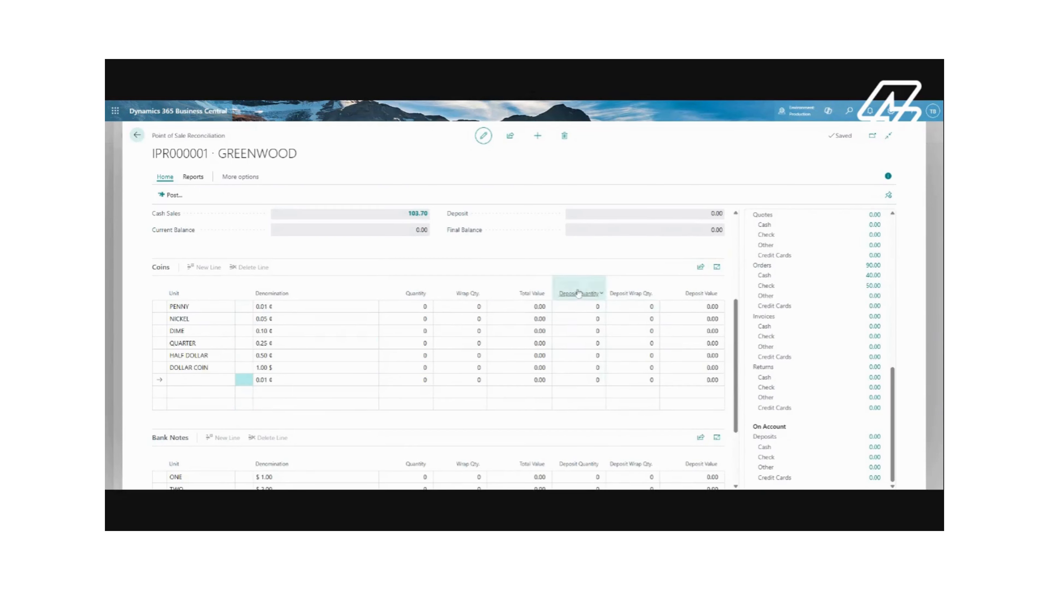
pyautogui.scroll(4, 590, 289)
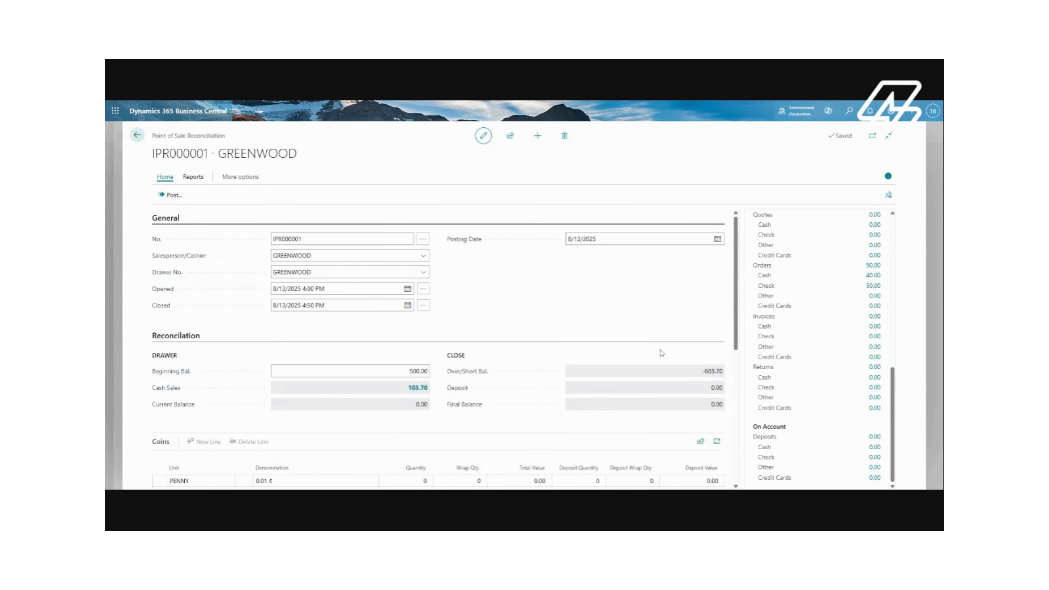